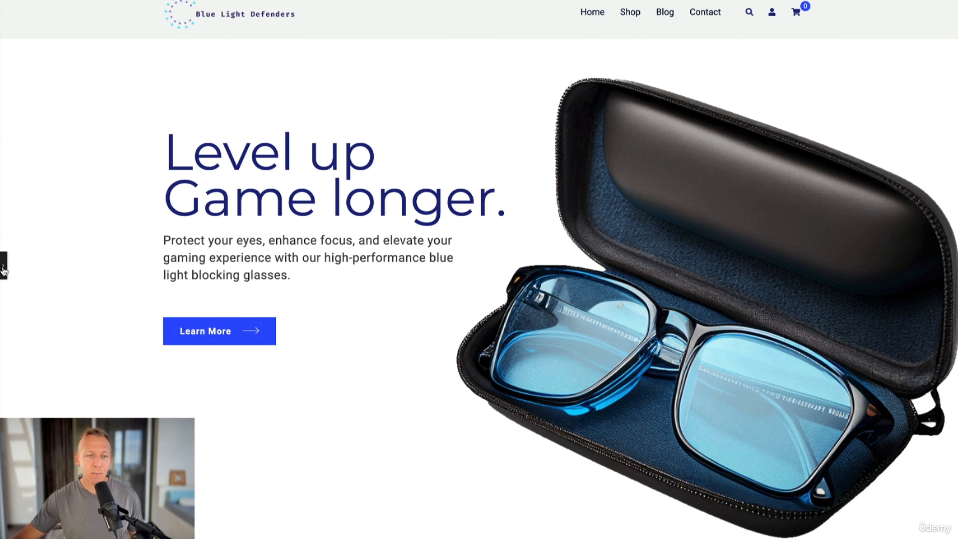
Exit the page editor to the WordPress dashboard and open the WooCommerce general settings
click(3, 265)
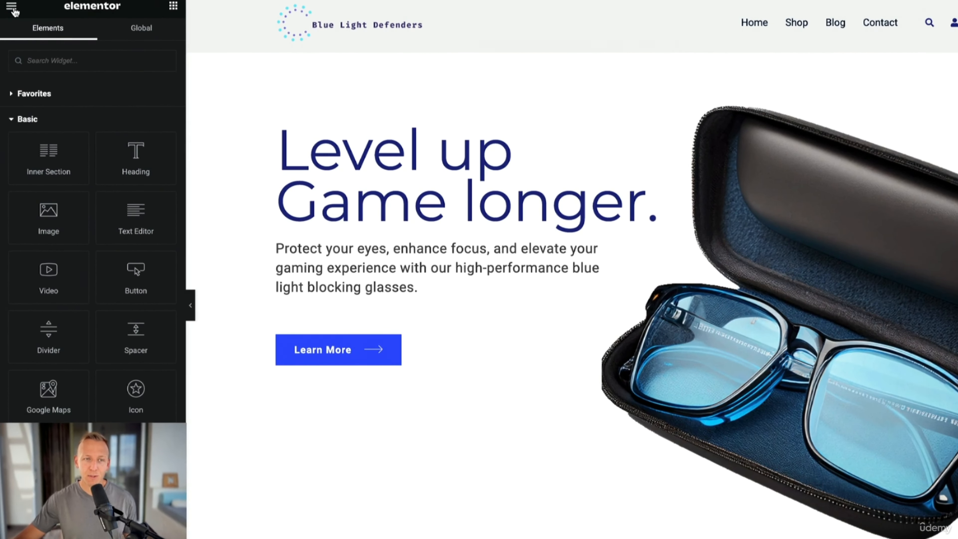
click(12, 8)
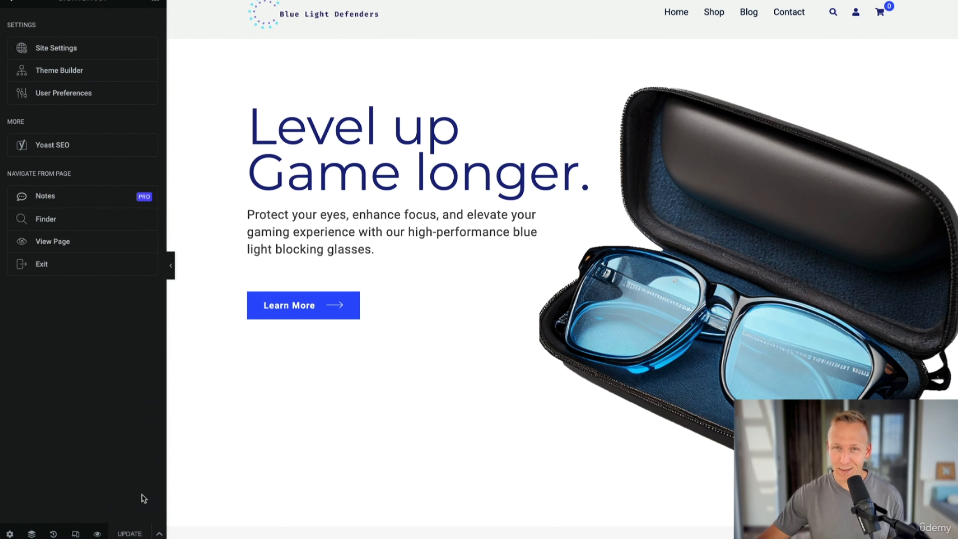
click(42, 266)
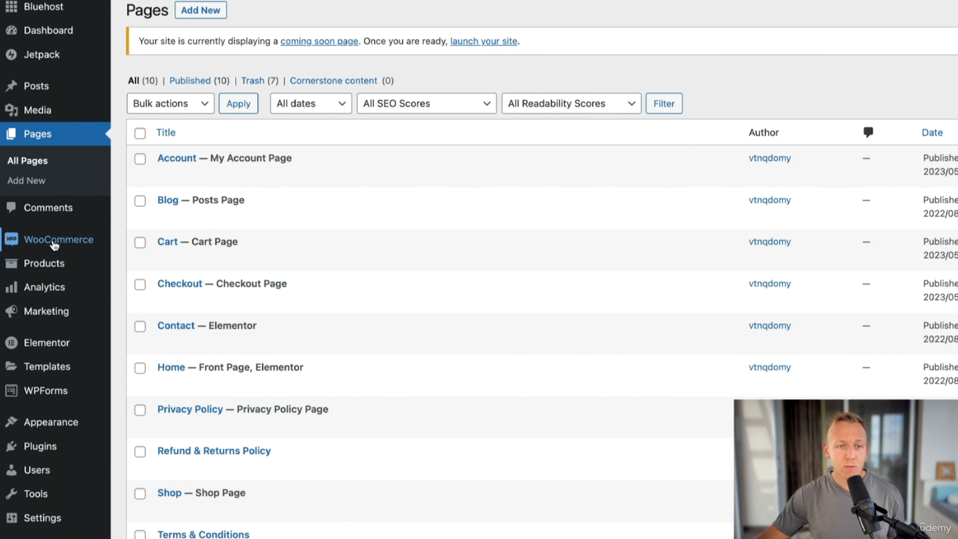
mouse_move(55, 245)
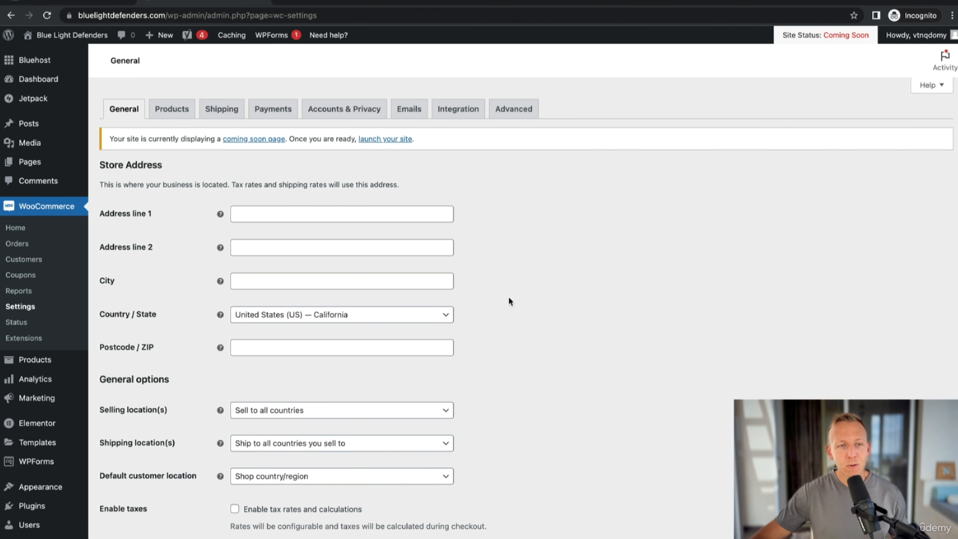
click(133, 131)
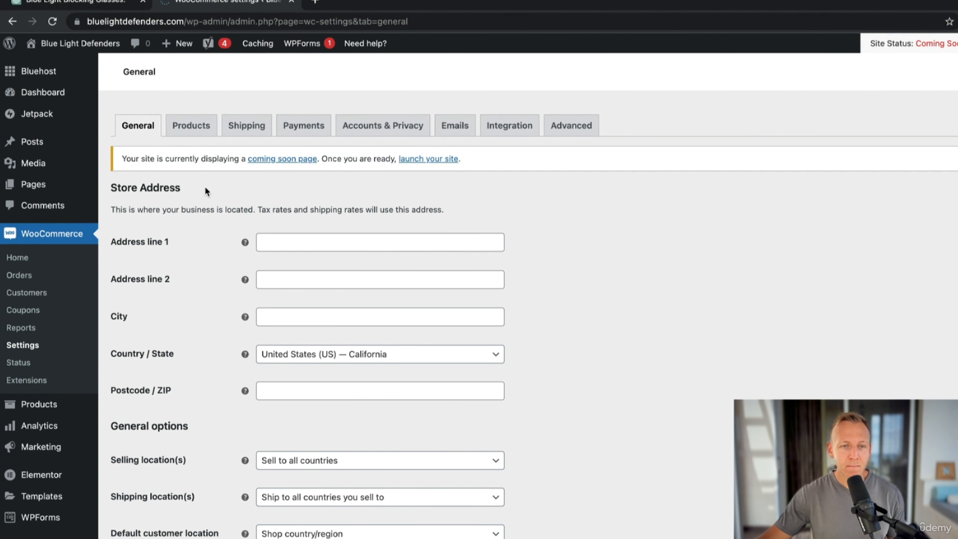
Fill in the store's full postal address in the general settings and save the changes
drag(204, 185, 110, 187)
click(241, 189)
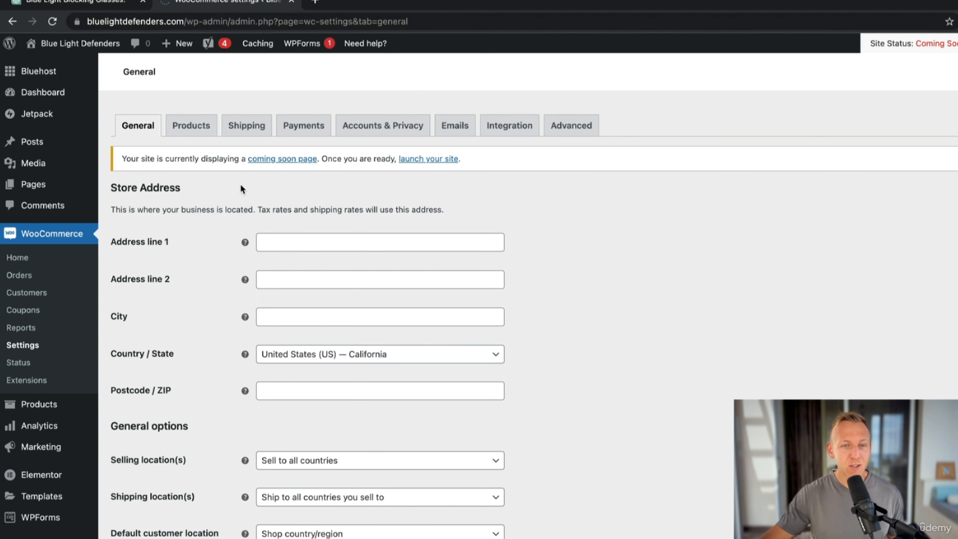
click(297, 243)
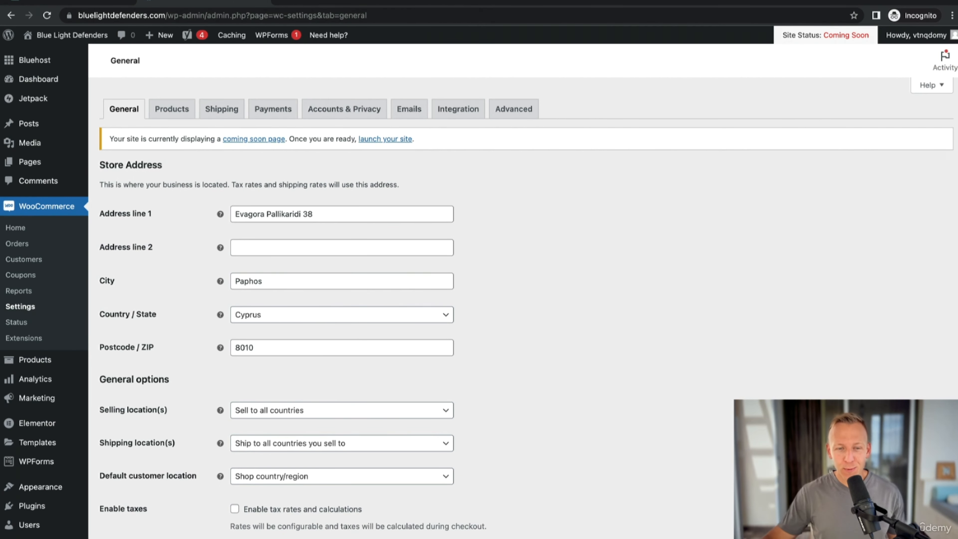
scroll(649, 364, down, 1)
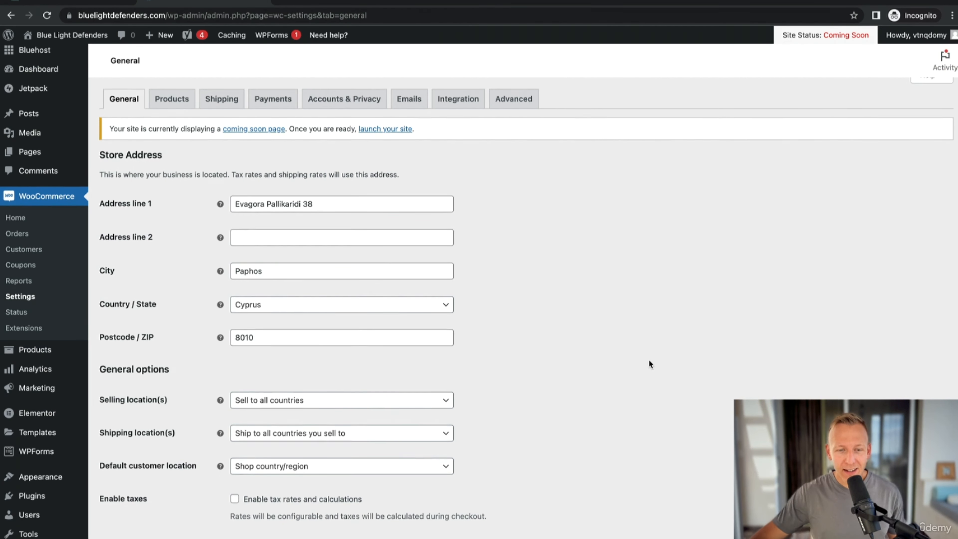
scroll(650, 363, down, 4)
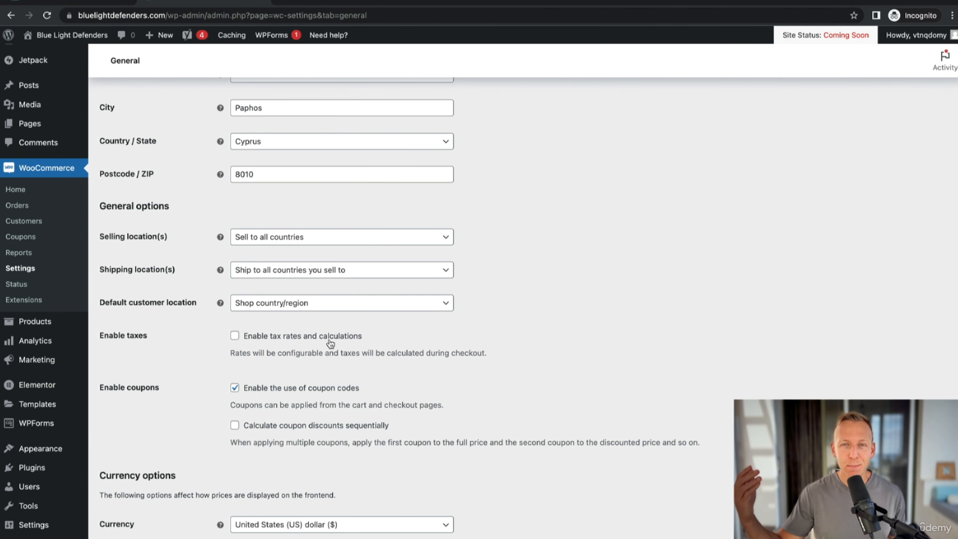
scroll(625, 412, down, 4)
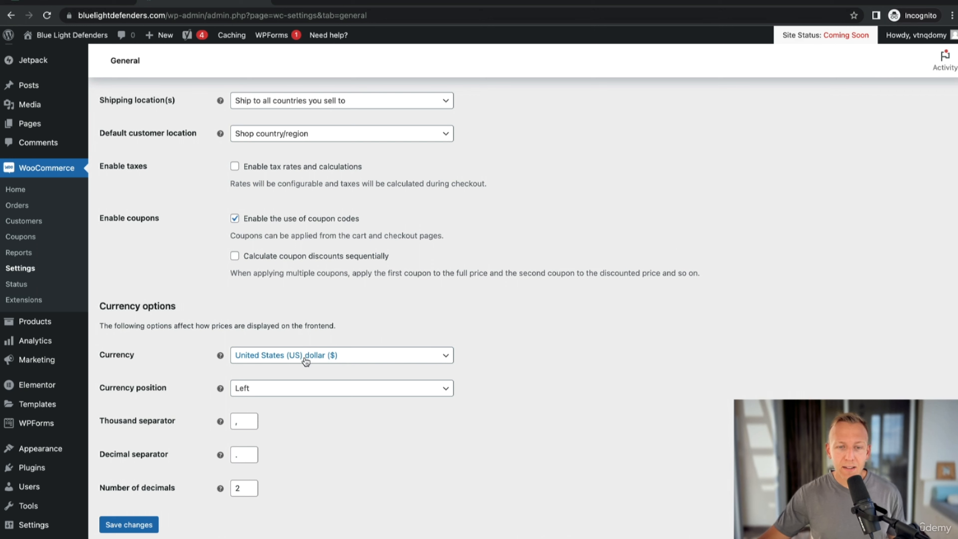
click(143, 526)
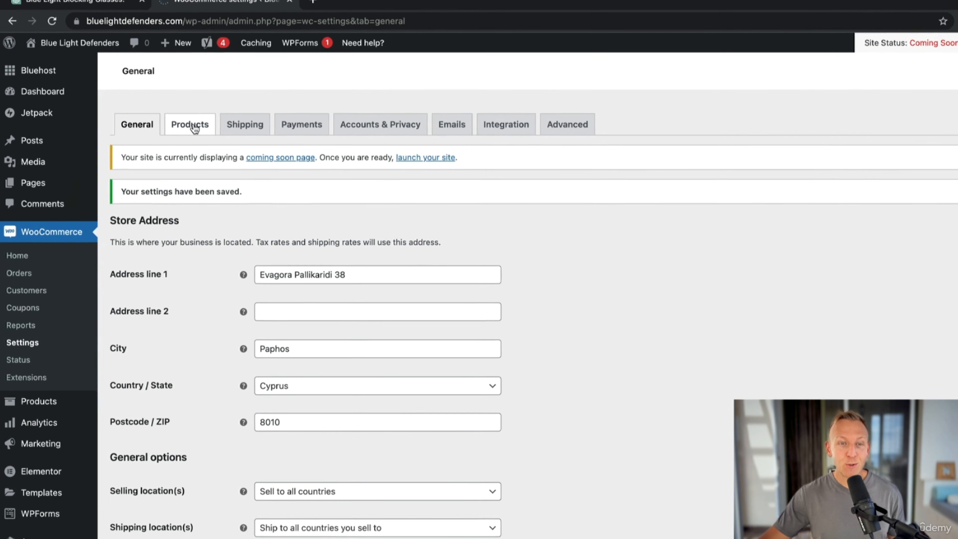
Review the product settings, keep kg as weight unit and cm as dimensions unit, and save the changes
click(172, 109)
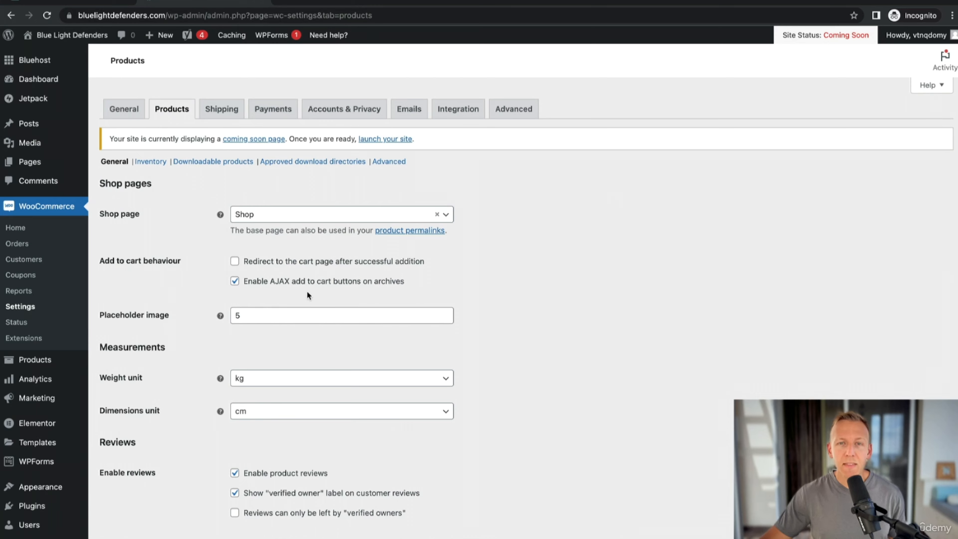
scroll(234, 312, down, 1)
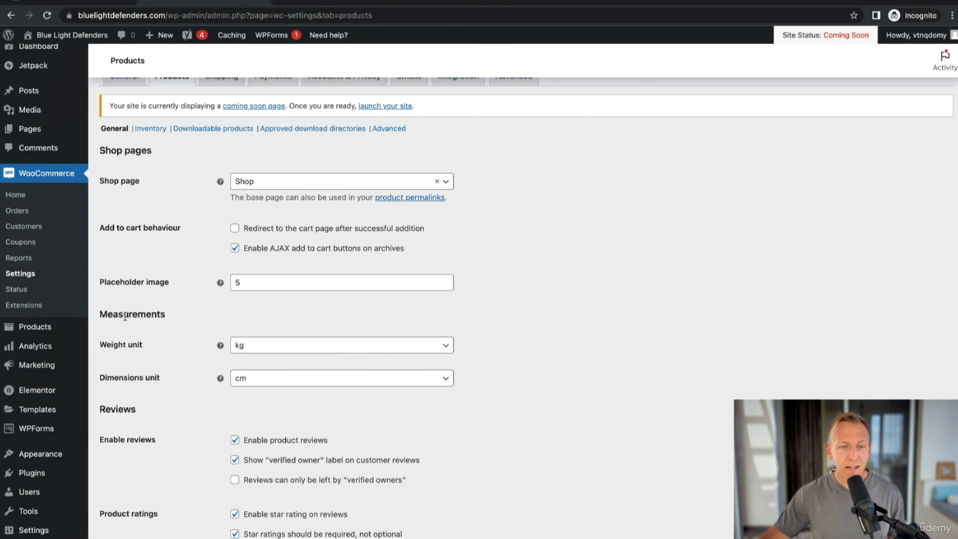
drag(180, 314, 115, 314)
click(167, 319)
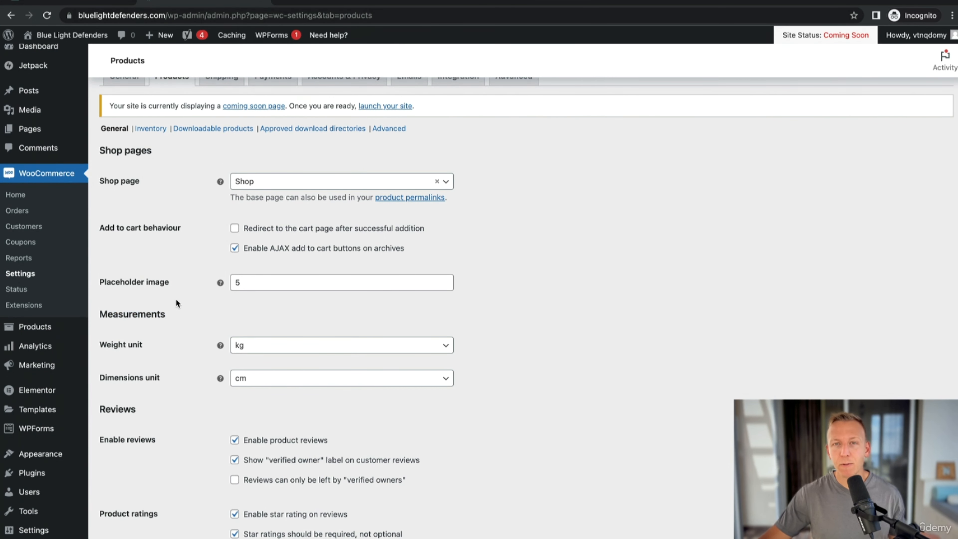
scroll(168, 298, down, 1)
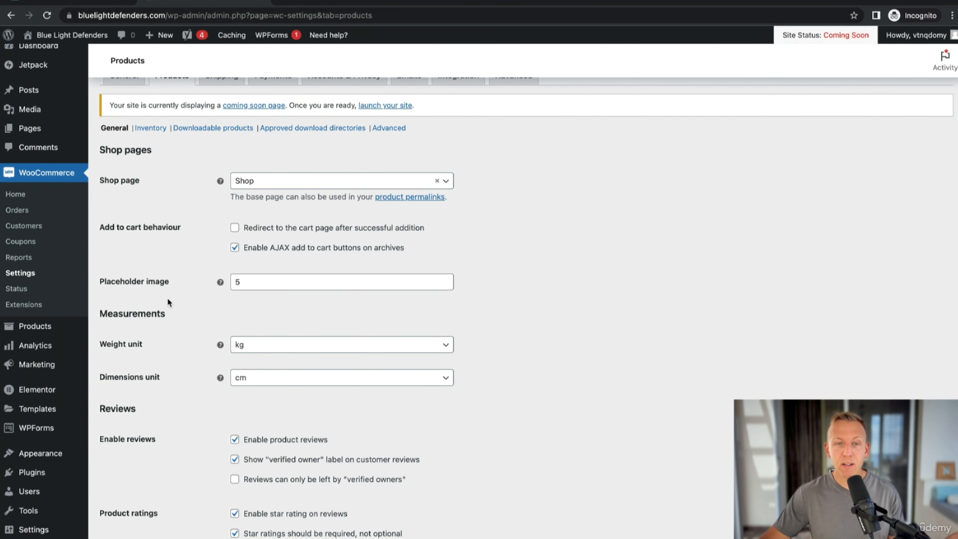
scroll(172, 302, down, 1)
click(303, 304)
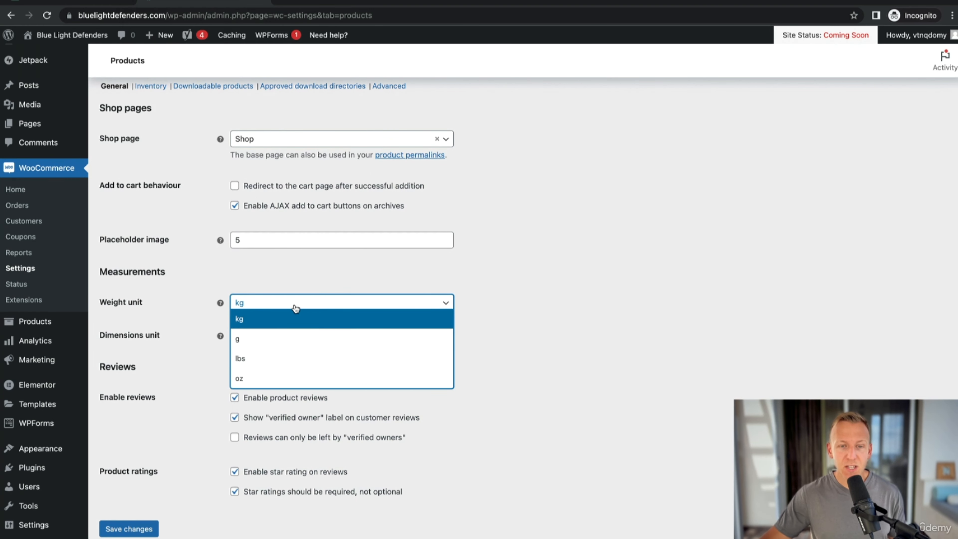
click(327, 303)
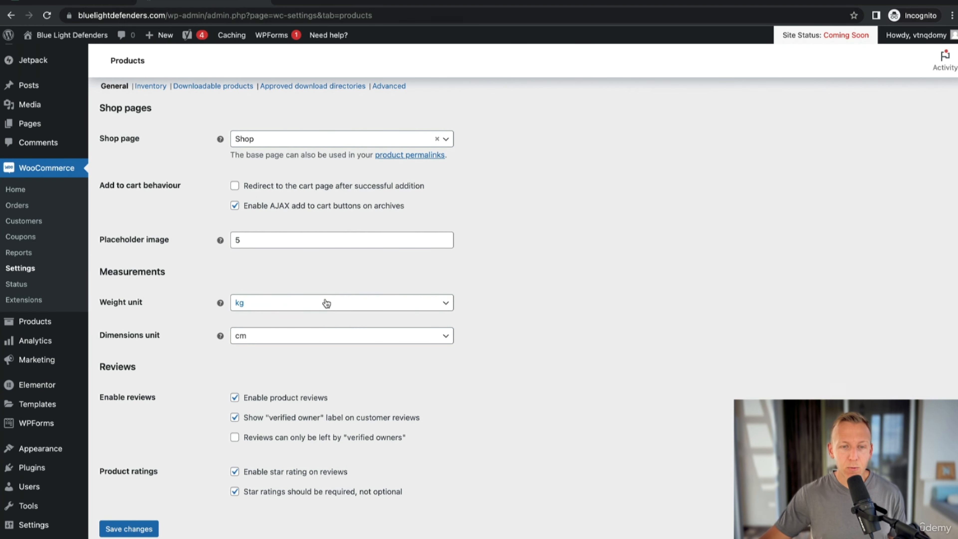
click(309, 333)
click(560, 327)
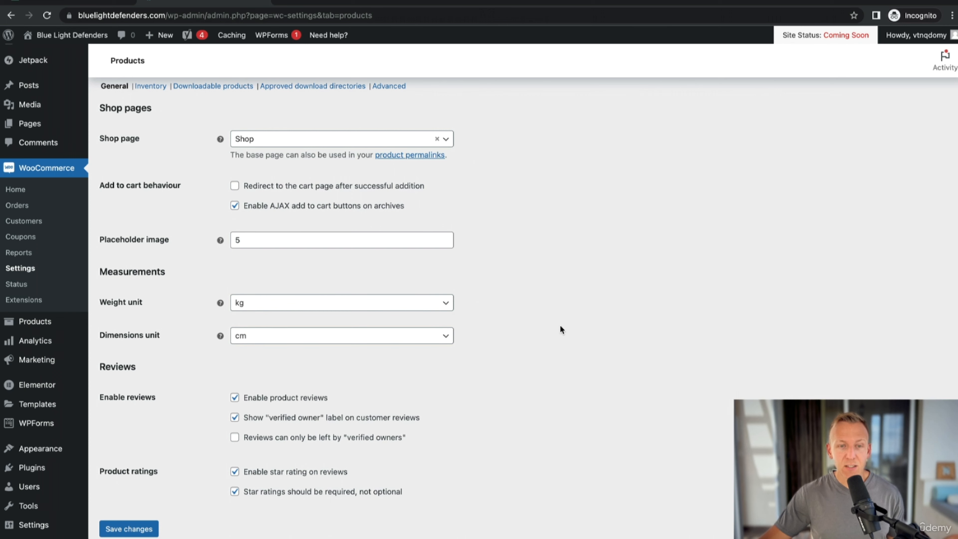
scroll(561, 325, down, 1)
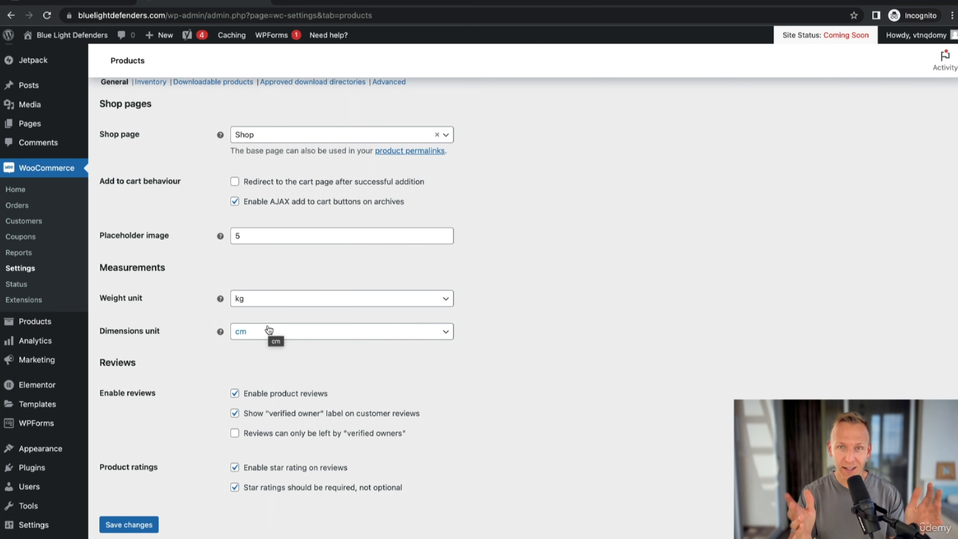
click(126, 527)
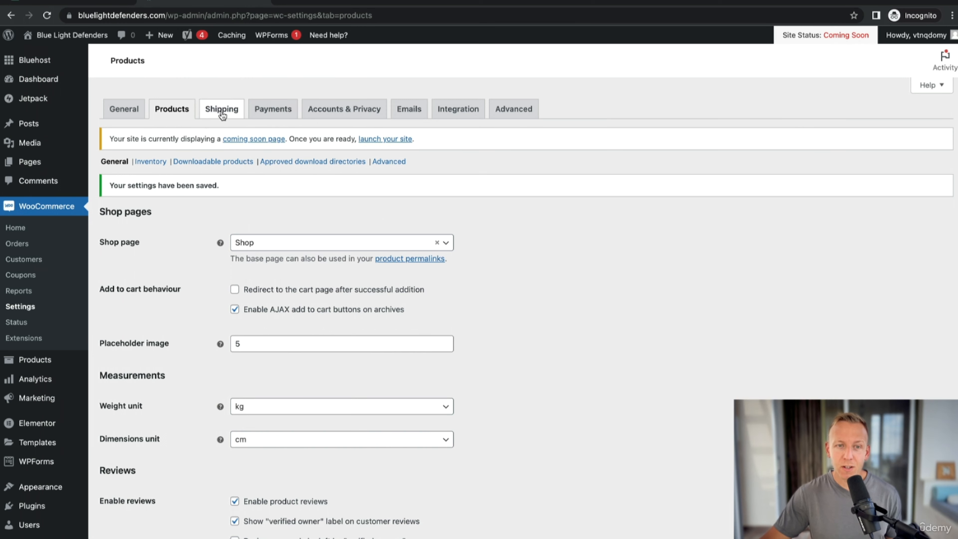
Install WooCommerce Payments from the store's payment methods and start finishing its setup
click(279, 114)
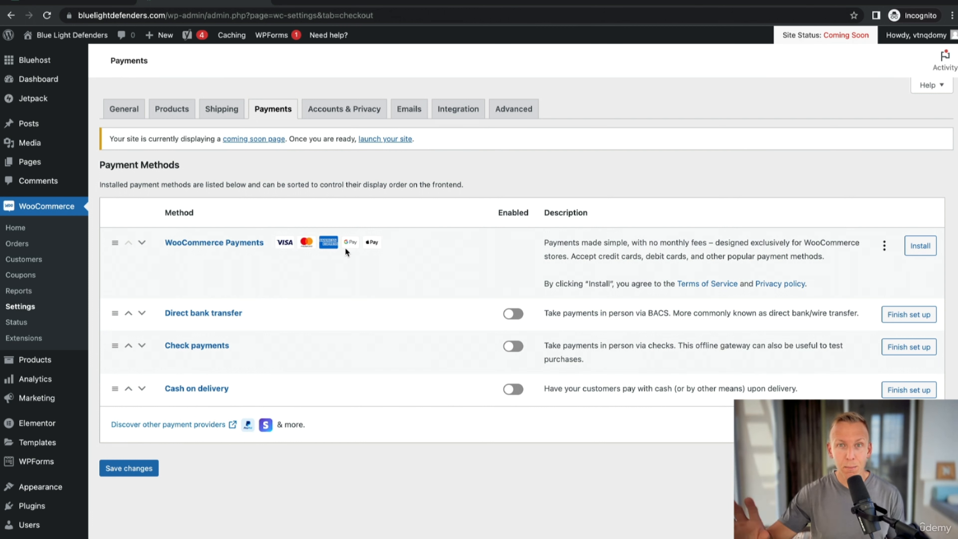
click(920, 247)
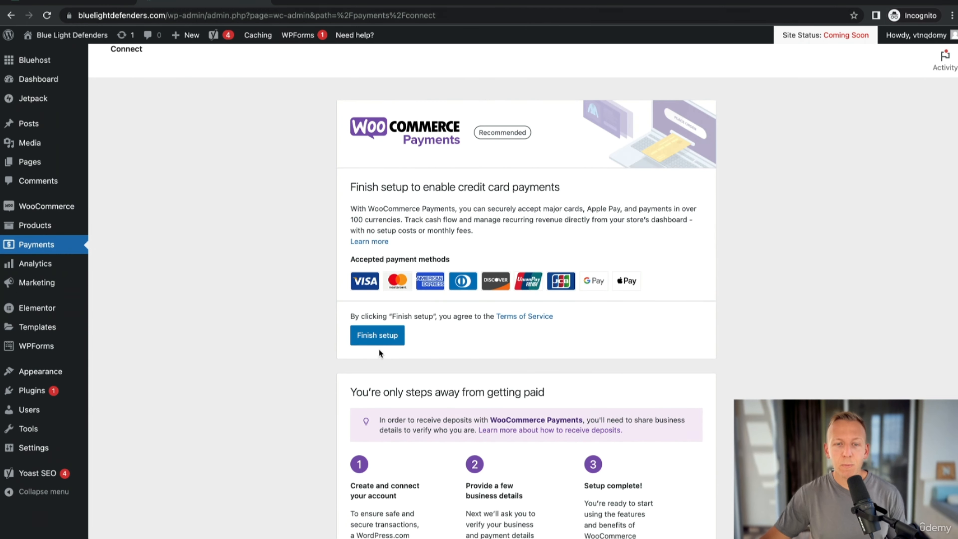
click(386, 335)
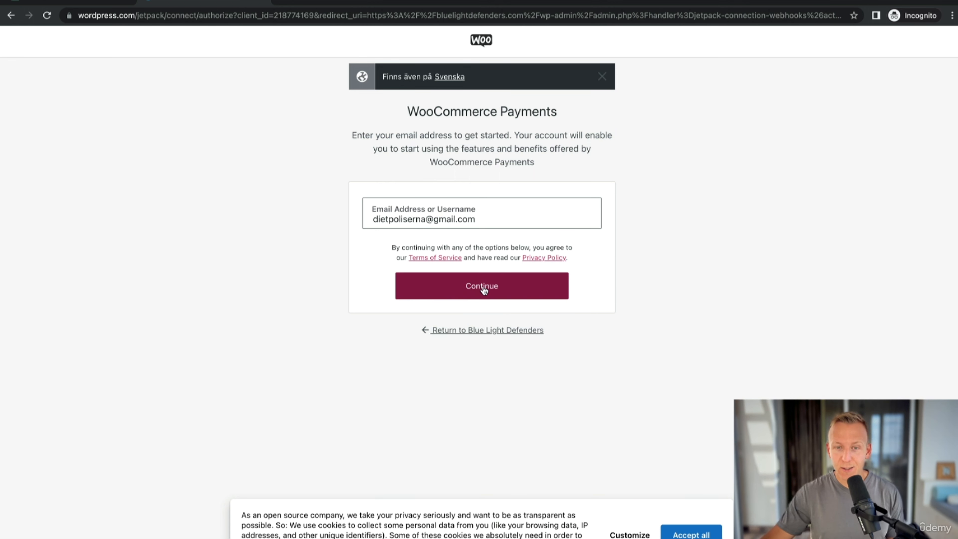
Submit the account e-mail, choose to create a new WordPress.com account, and log in to Stripe with the e-mail and account password
click(484, 290)
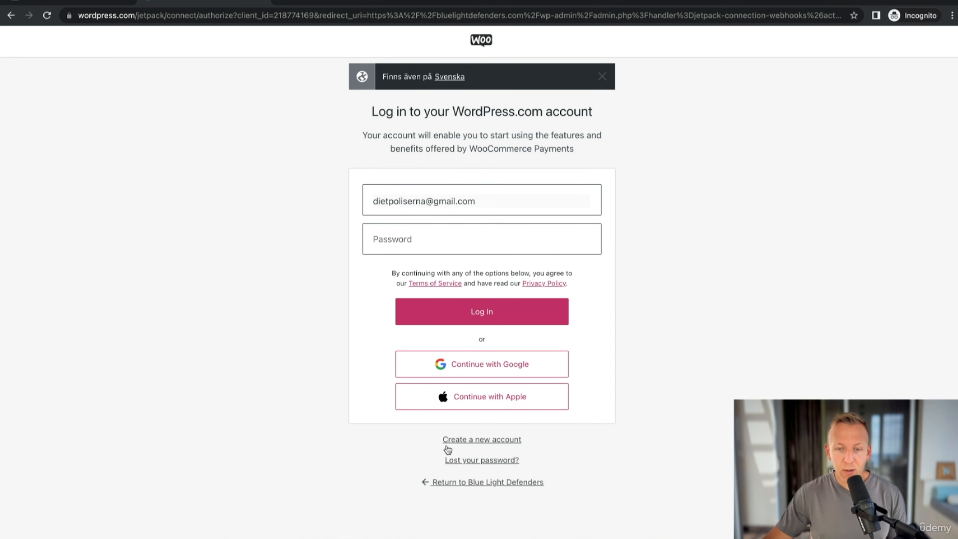
click(492, 439)
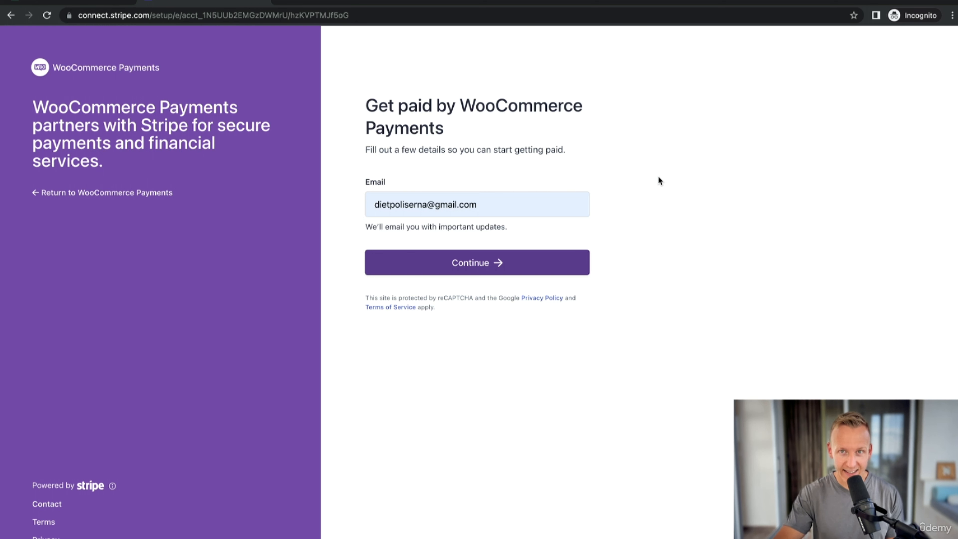
click(495, 265)
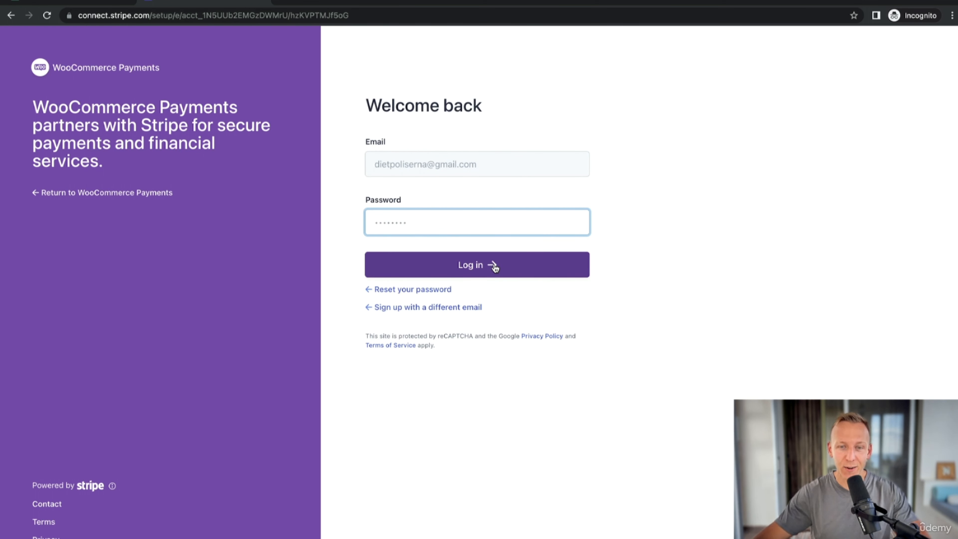
click(494, 265)
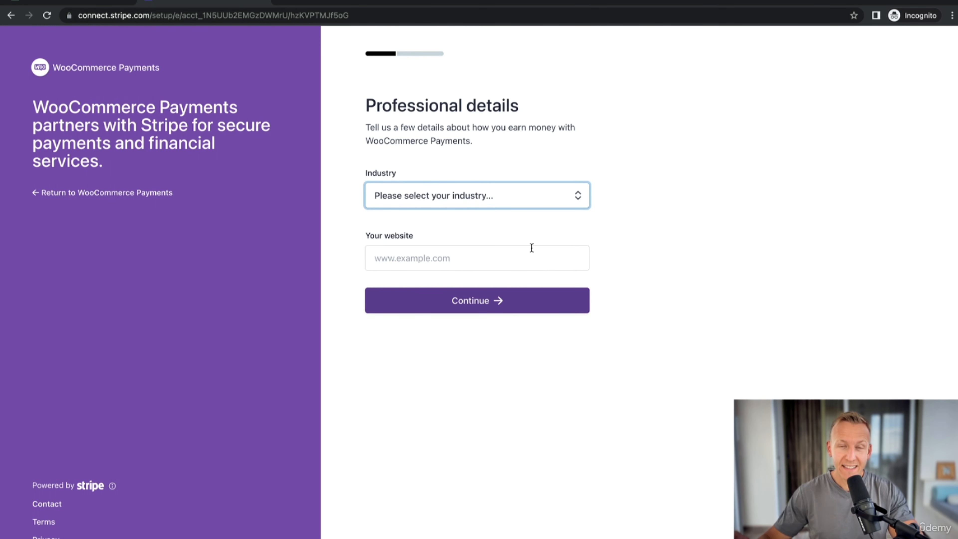
Set the business industry to Other merchandise in the retail category
click(530, 200)
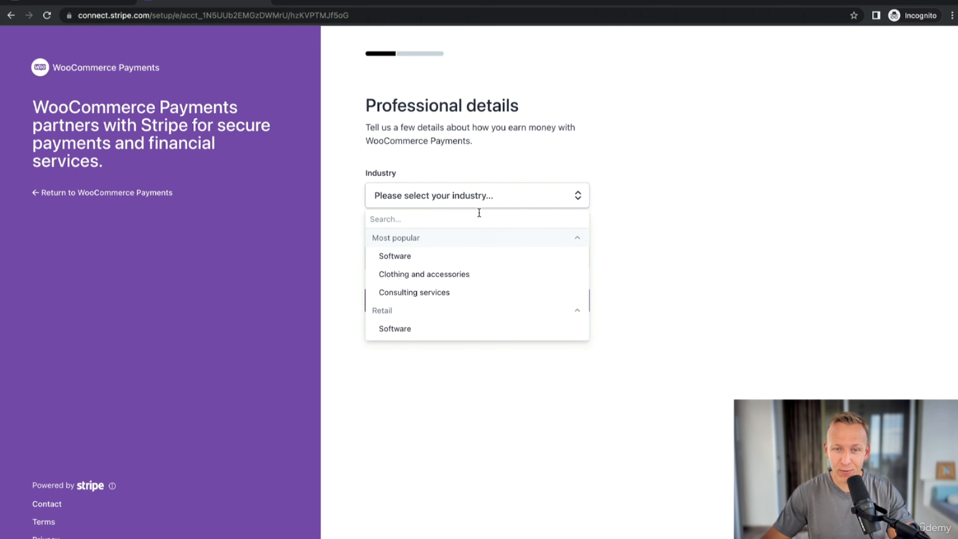
scroll(471, 264, down, 5)
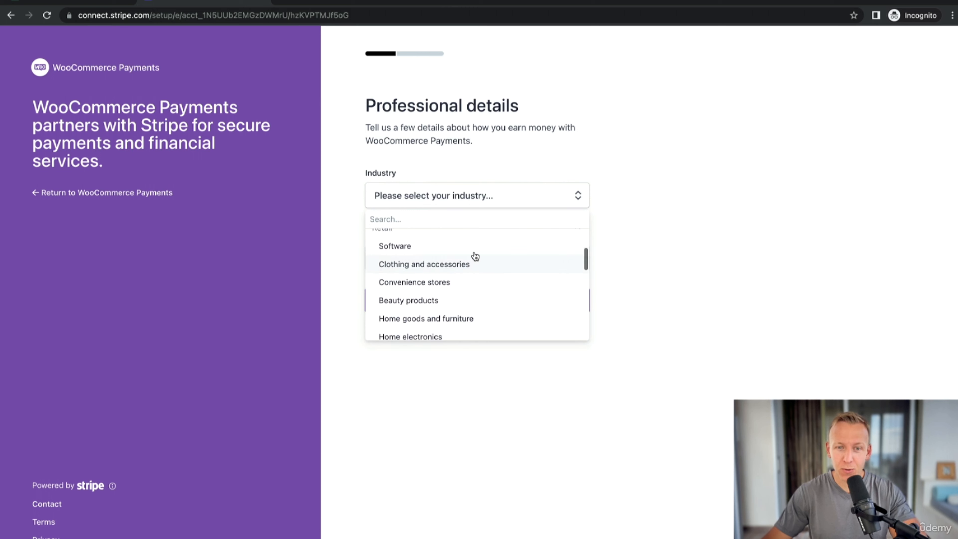
scroll(475, 257, up, 1)
scroll(443, 276, down, 5)
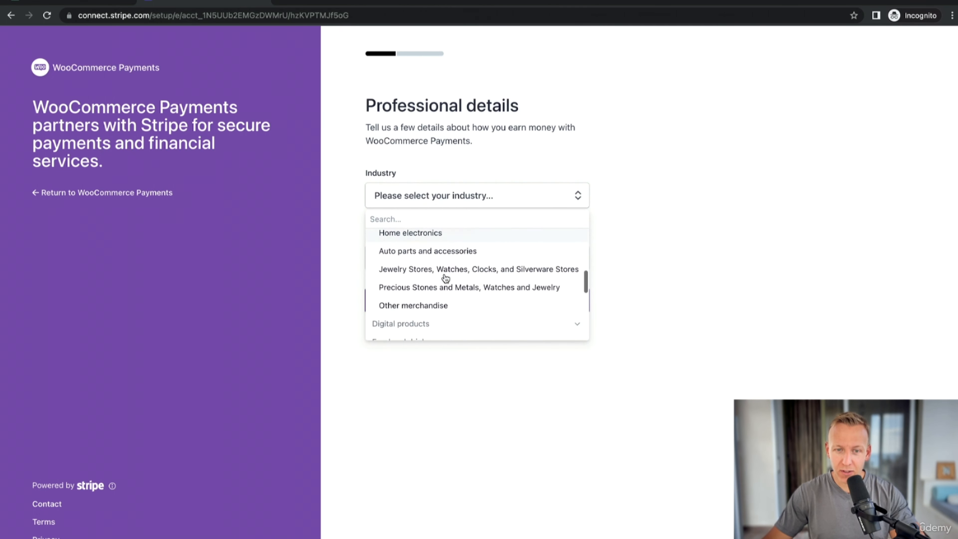
scroll(445, 278, up, 4)
click(474, 264)
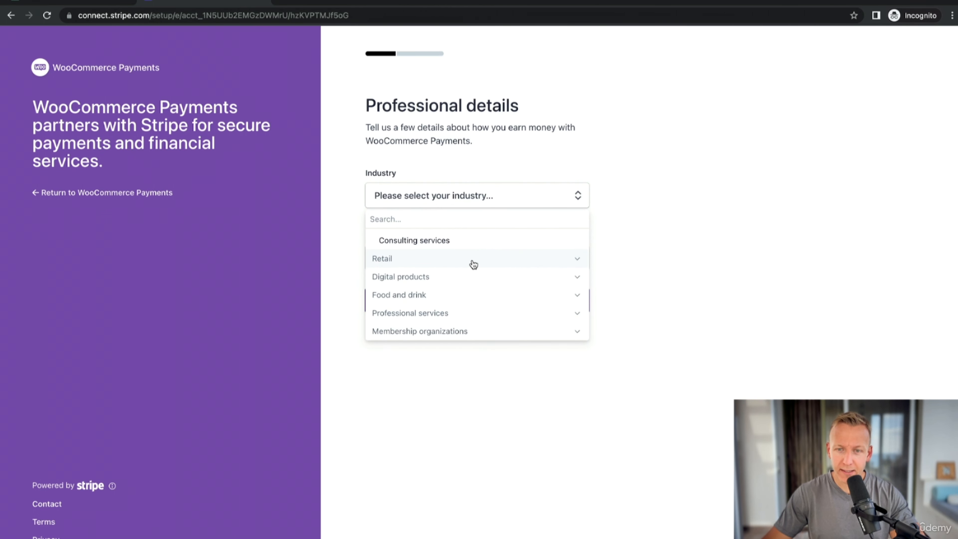
click(477, 265)
scroll(474, 268, down, 5)
scroll(454, 269, up, 1)
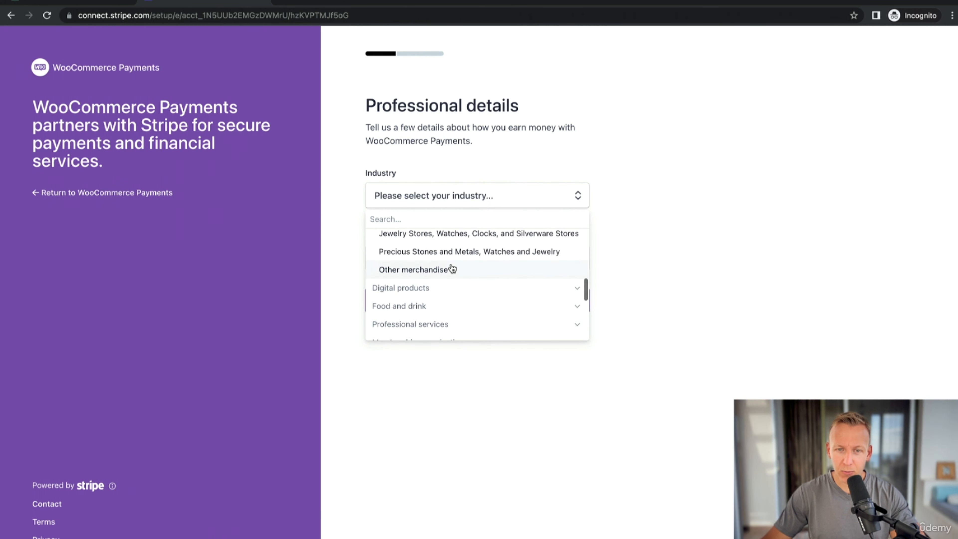
click(452, 269)
click(446, 258)
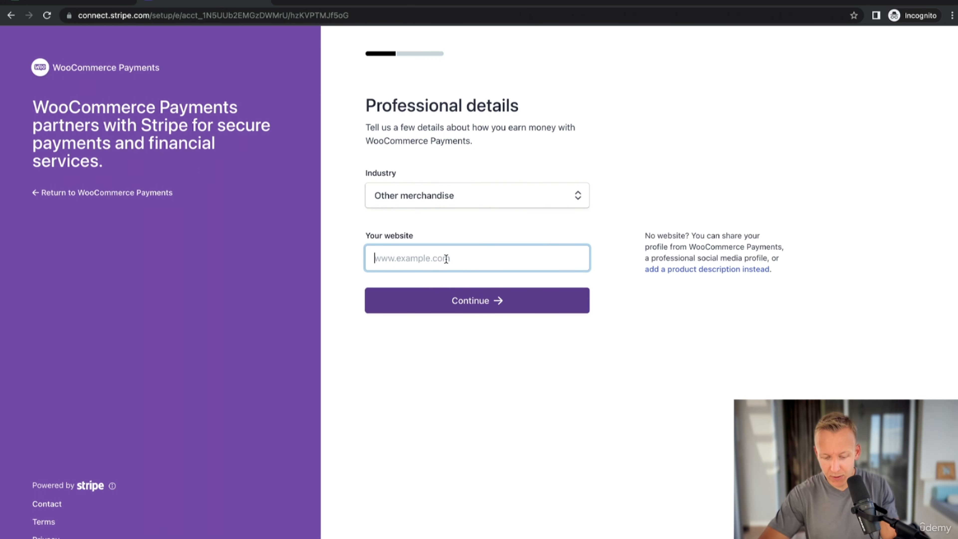
text(www.)
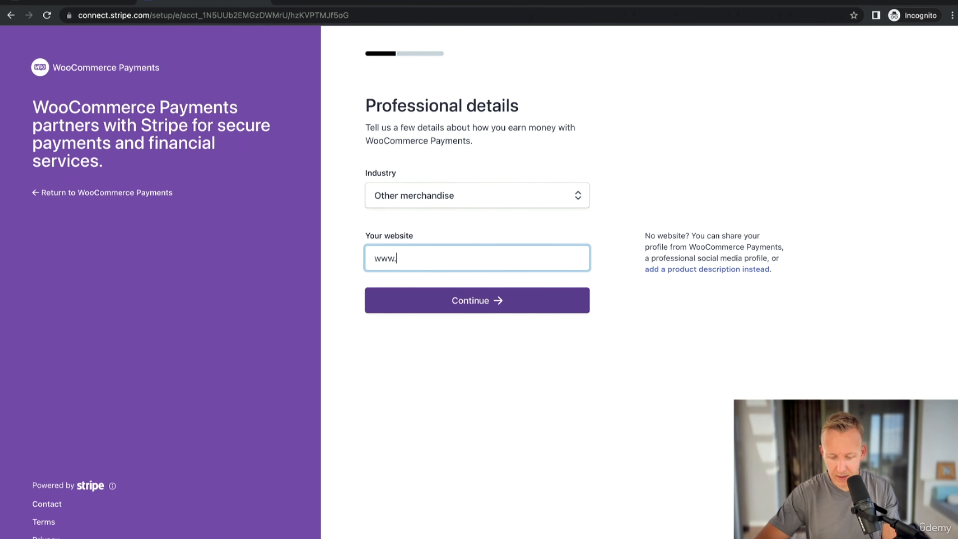
text(bluelightdefenders.com)
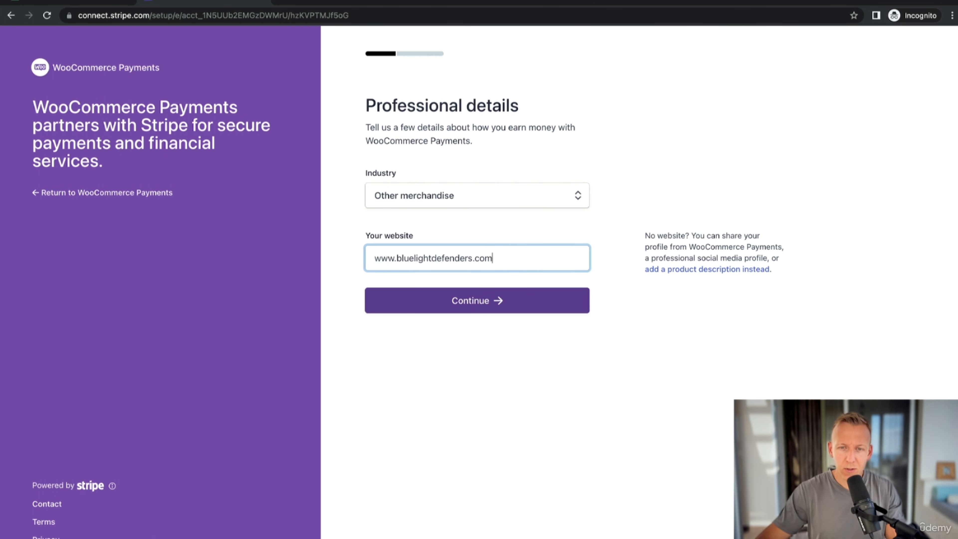
Submit the professional details, then agree to and submit the completed Stripe account information for WooCommerce Payments
click(515, 300)
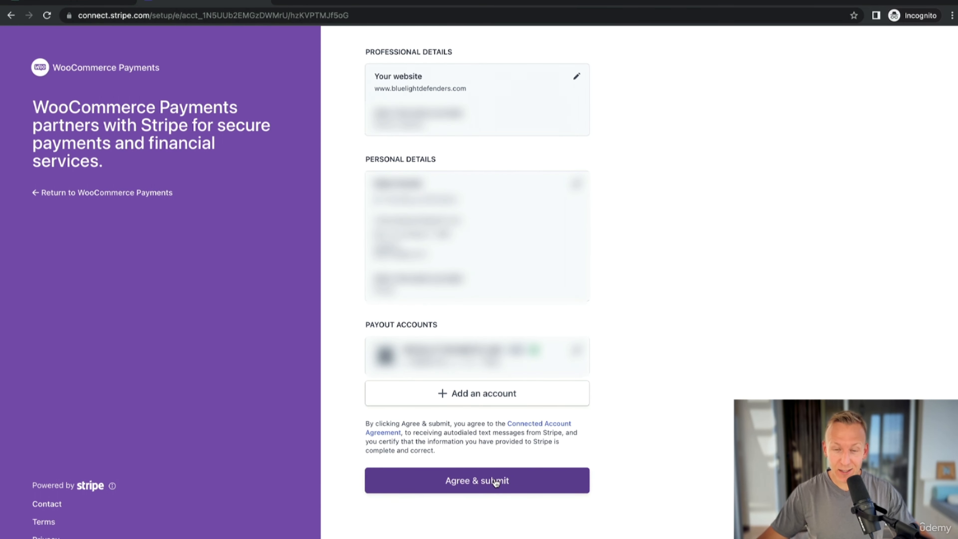
click(496, 482)
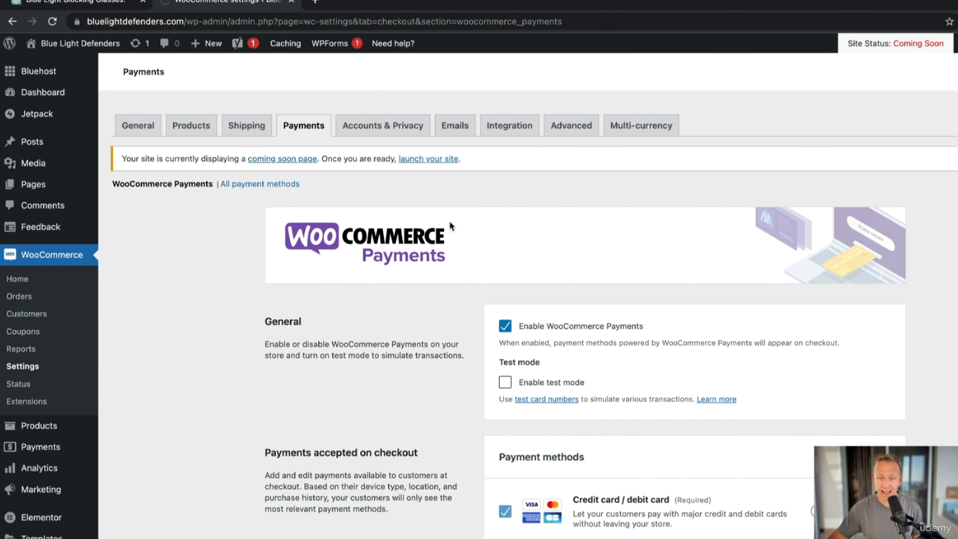
Review the accepted payment methods, express checkouts and transaction preferences in the WooCommerce Payments settings
scroll(467, 254, down, 1)
scroll(420, 222, down, 5)
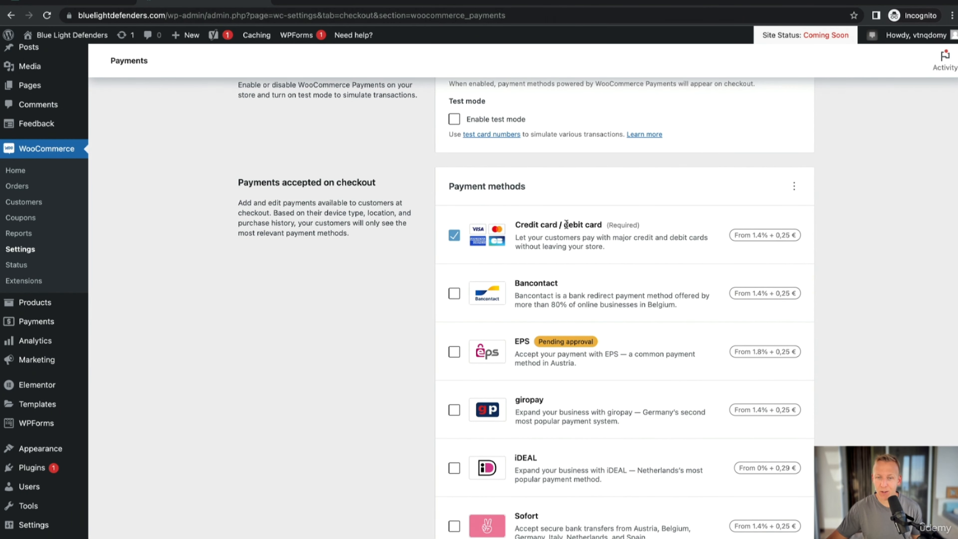
scroll(573, 244, up, 5)
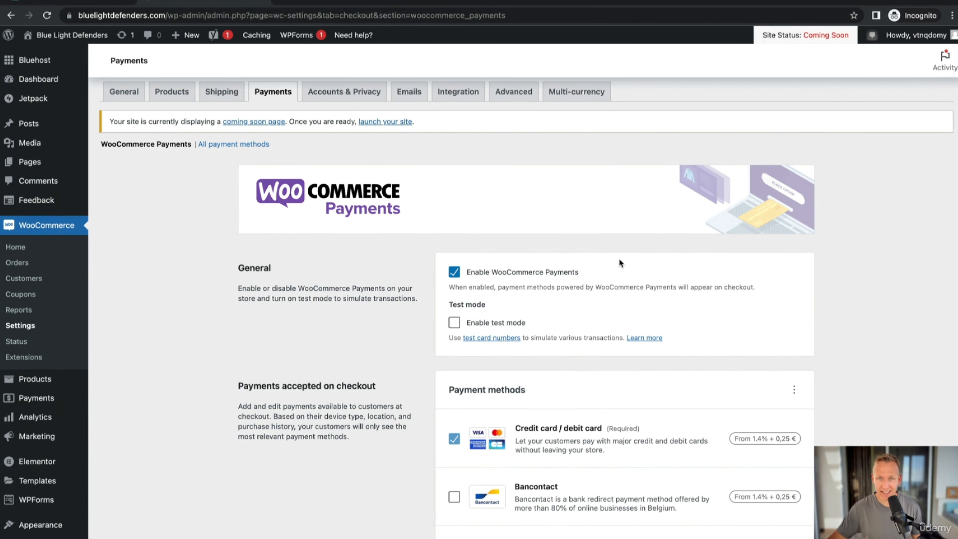
scroll(613, 253, down, 15)
scroll(615, 264, down, 1)
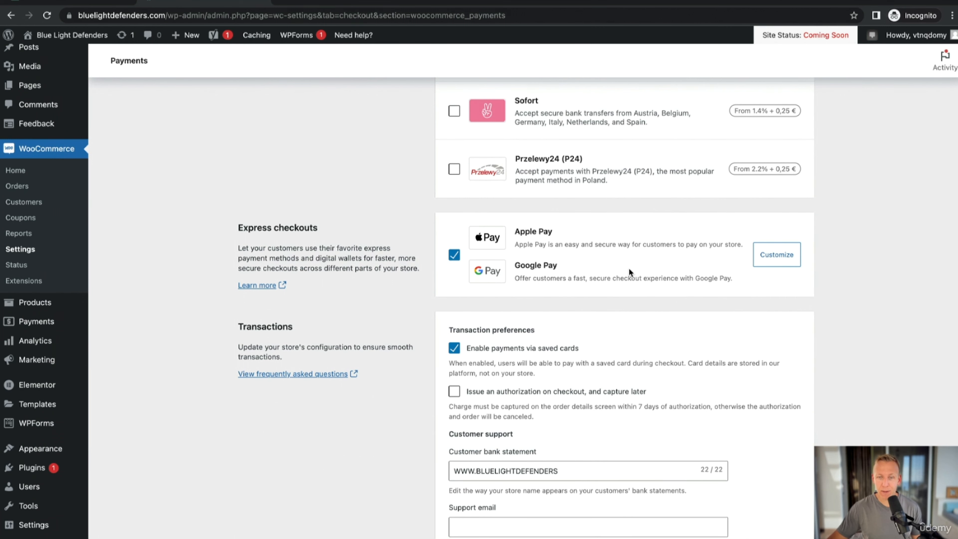
scroll(667, 271, up, 16)
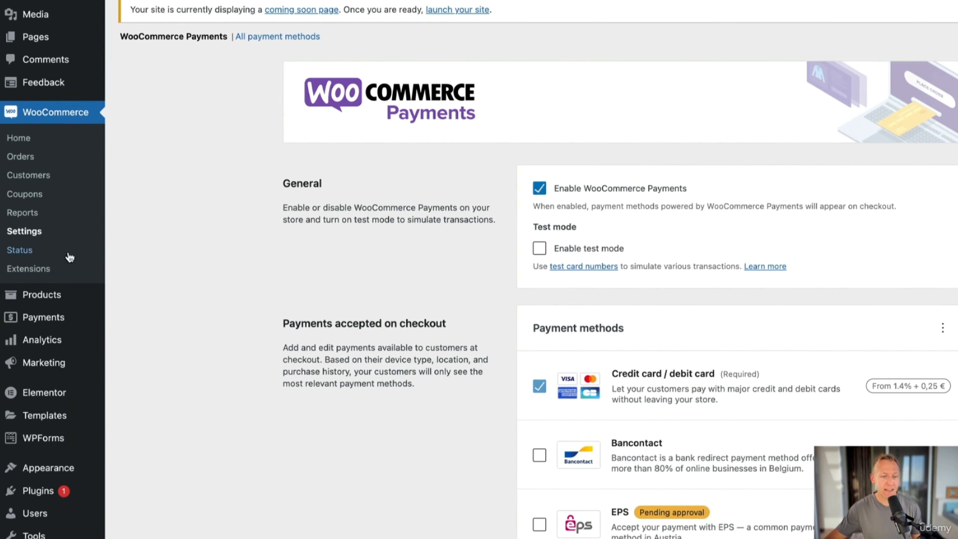
Search the plugin directory for "woocommerce tax & shipping", then install and activate the WooCommerce Shipping & Tax plugin
mouse_move(33, 491)
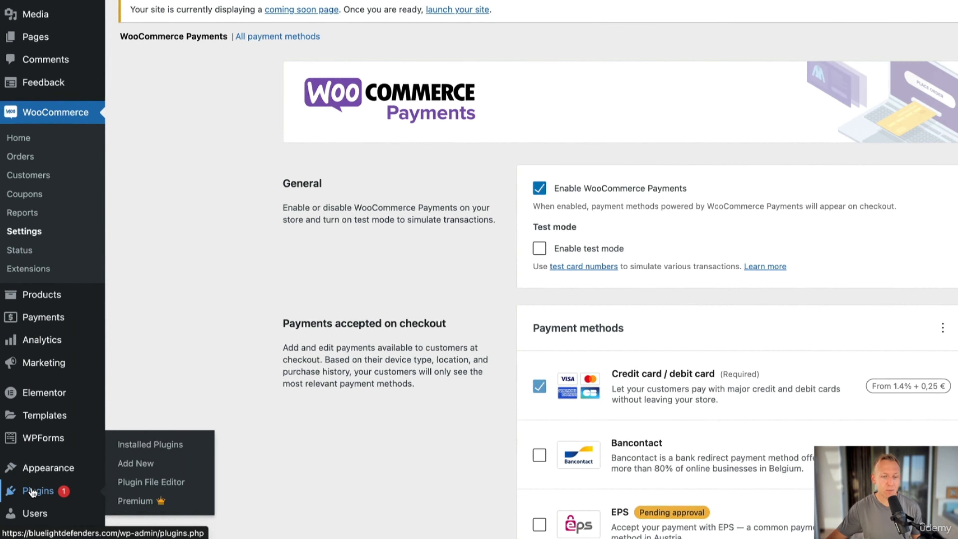
click(142, 468)
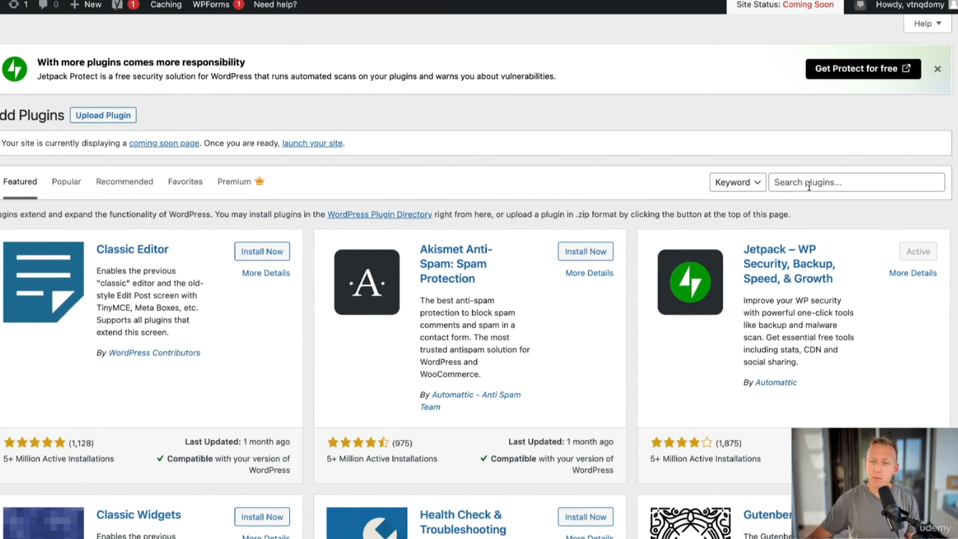
click(815, 177)
text(w)
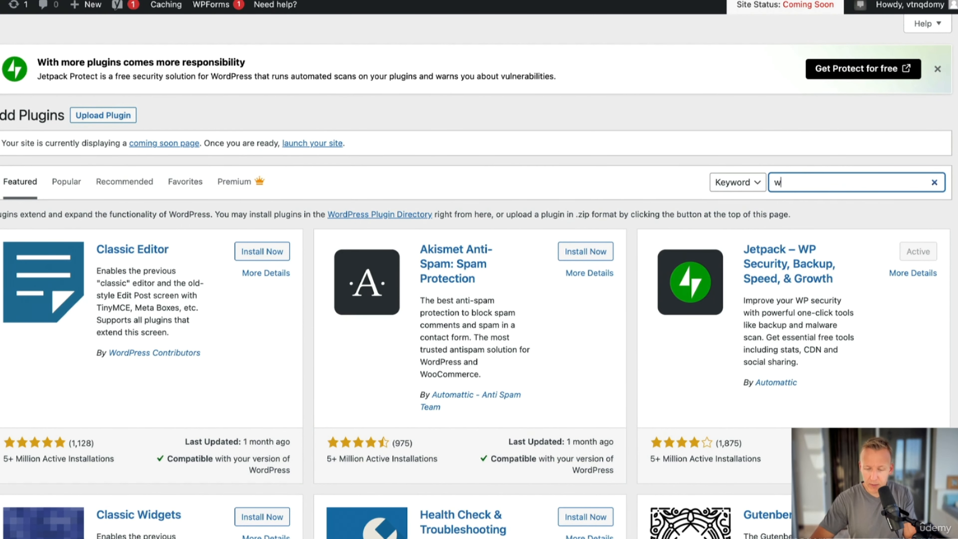
text(oocommerce tax & ship)
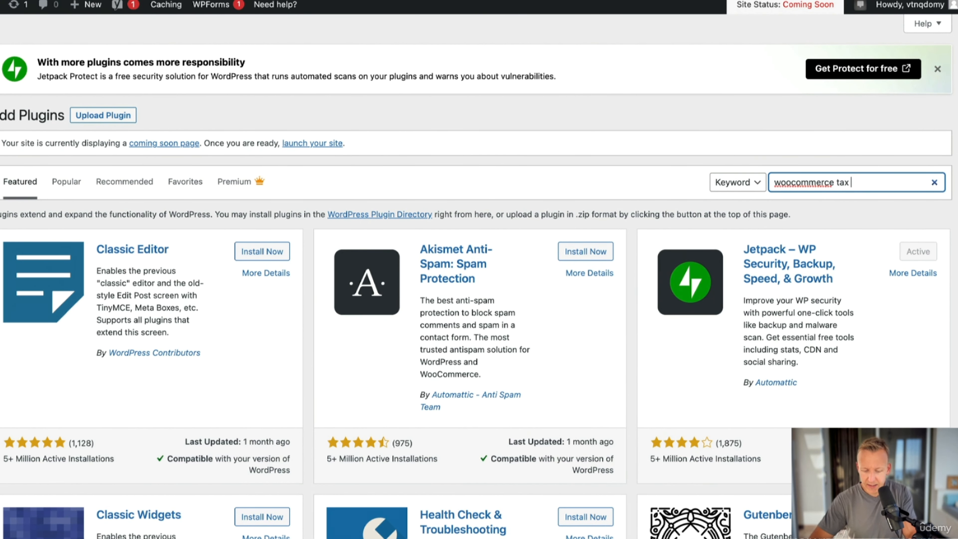
text(ping)
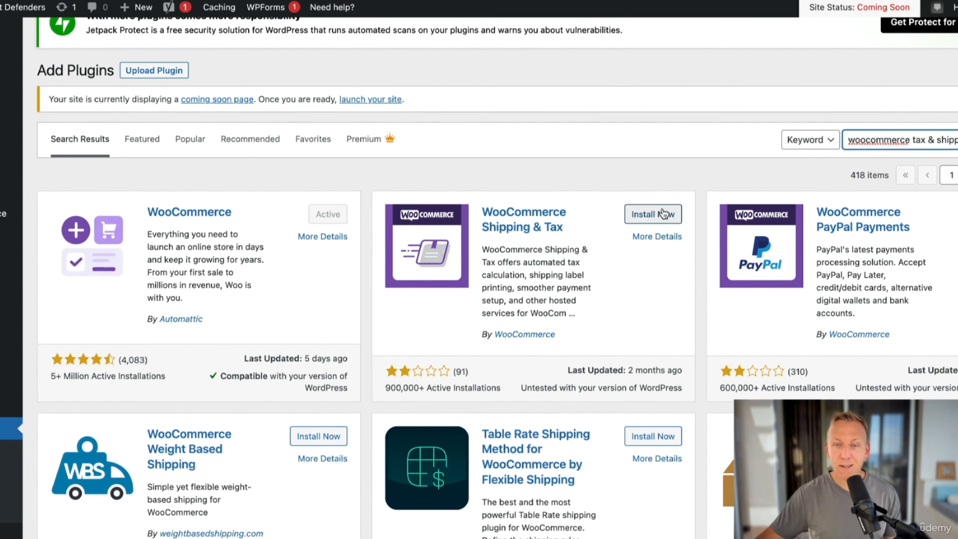
click(631, 173)
click(659, 214)
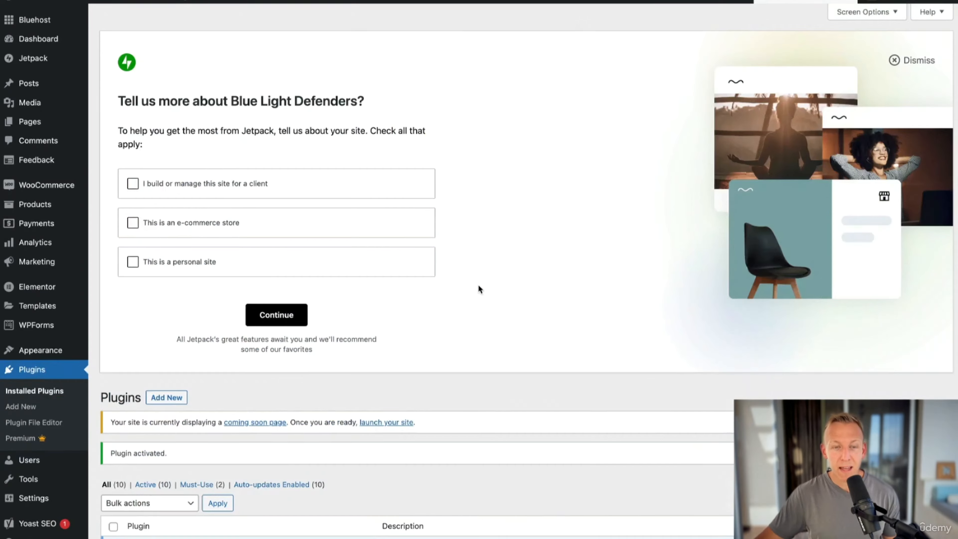
Enable tax rates and calculations in the WooCommerce general settings and save the changes
scroll(479, 284, down, 10)
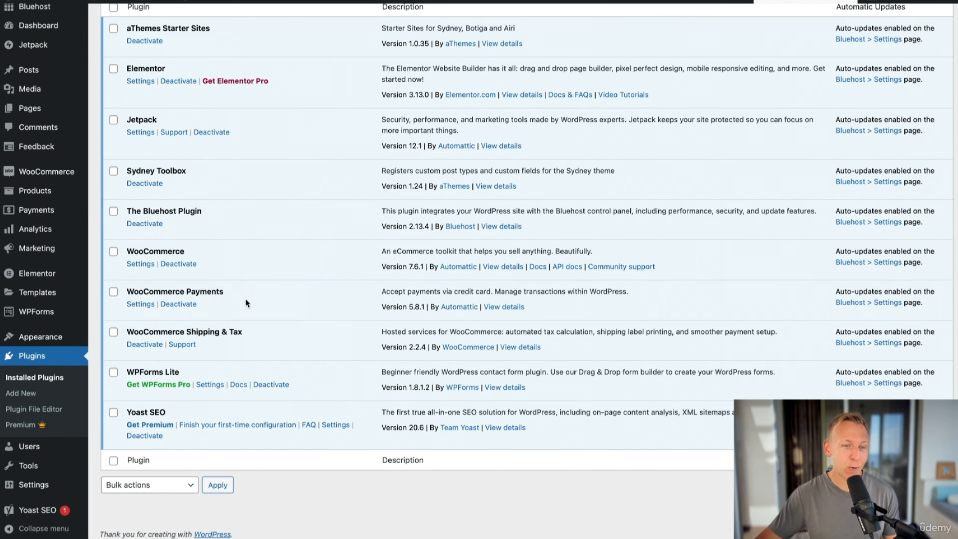
mouse_move(65, 172)
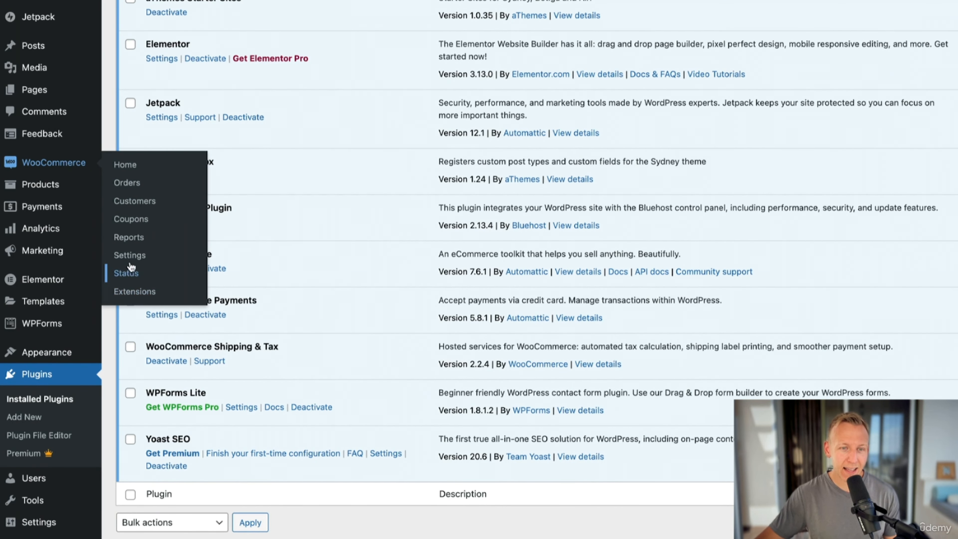
click(129, 255)
scroll(481, 264, down, 2)
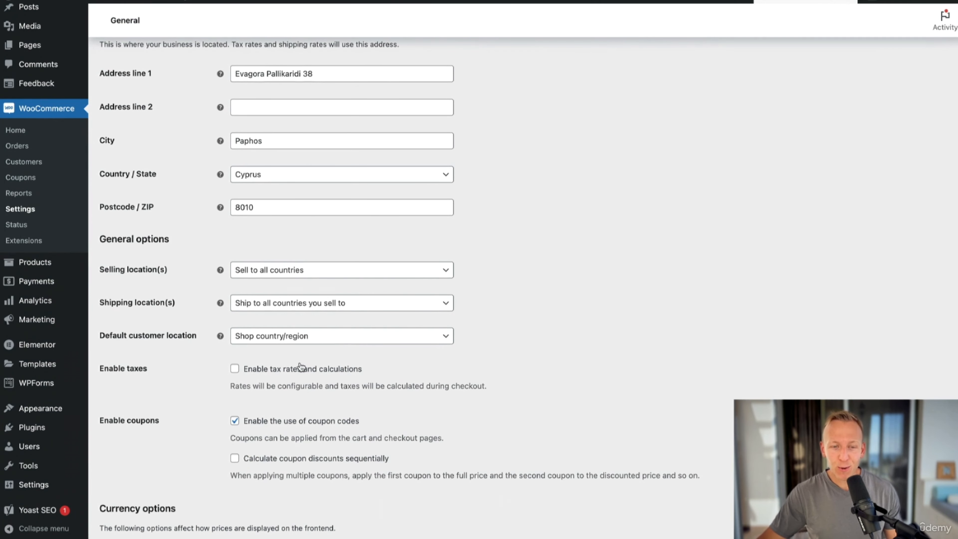
click(236, 368)
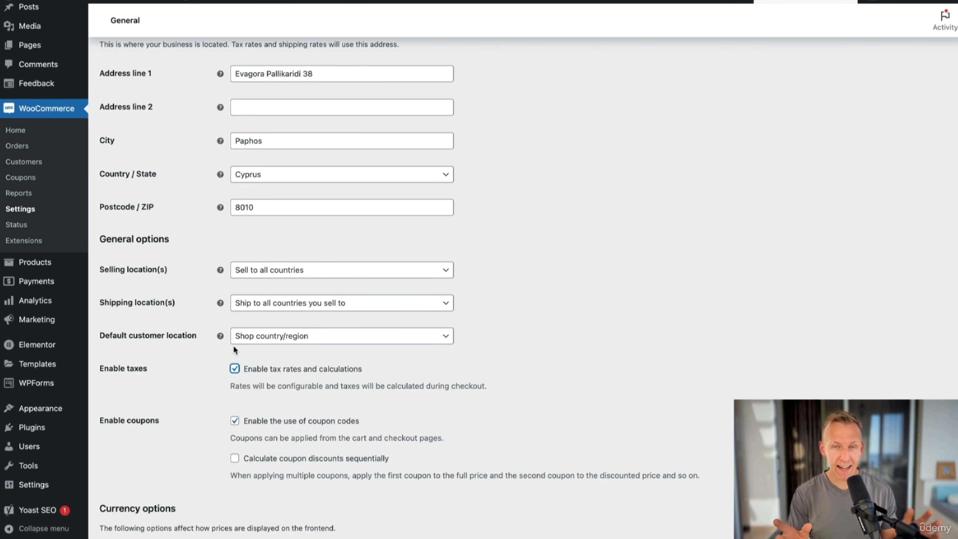
scroll(259, 324, down, 6)
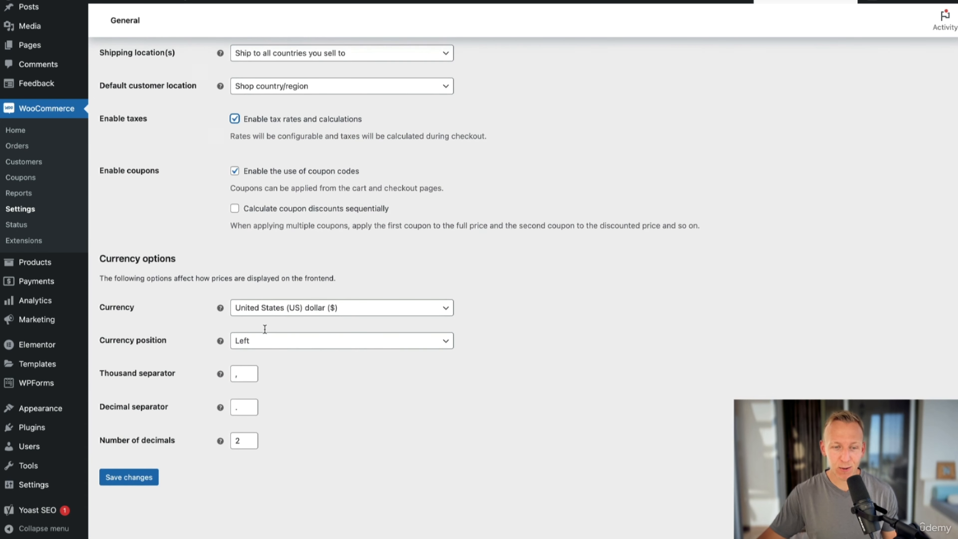
click(136, 486)
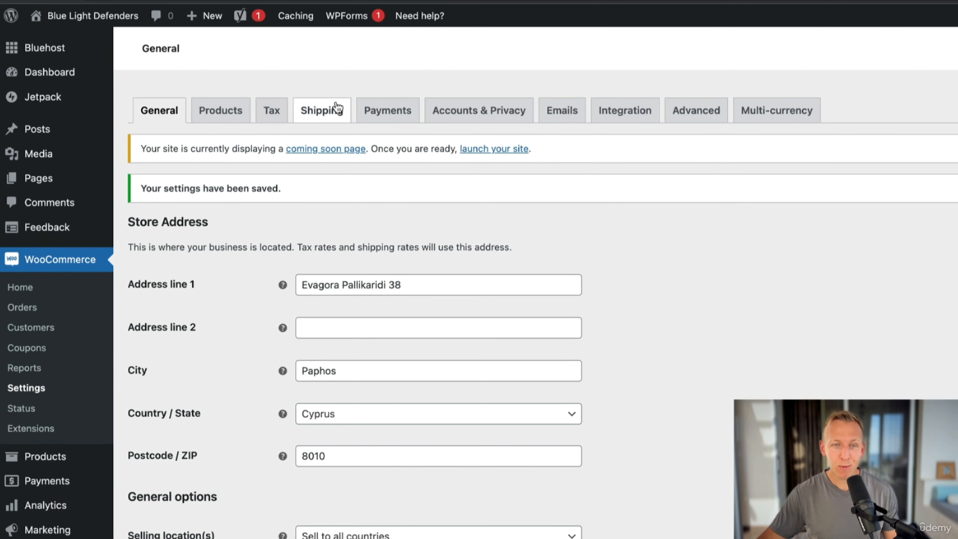
Add a shipping zone named Standard in the WooCommerce shipping settings and set its region to Europe
click(335, 115)
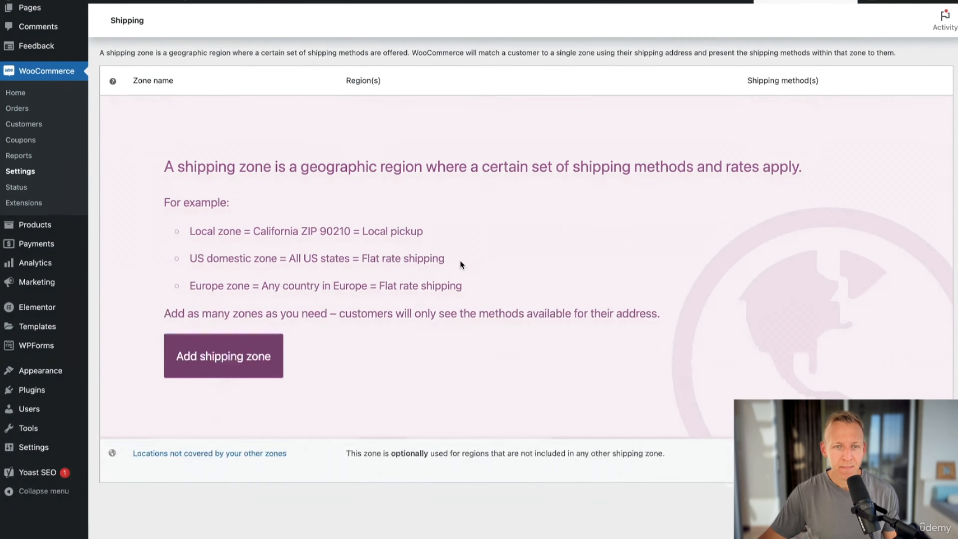
click(203, 350)
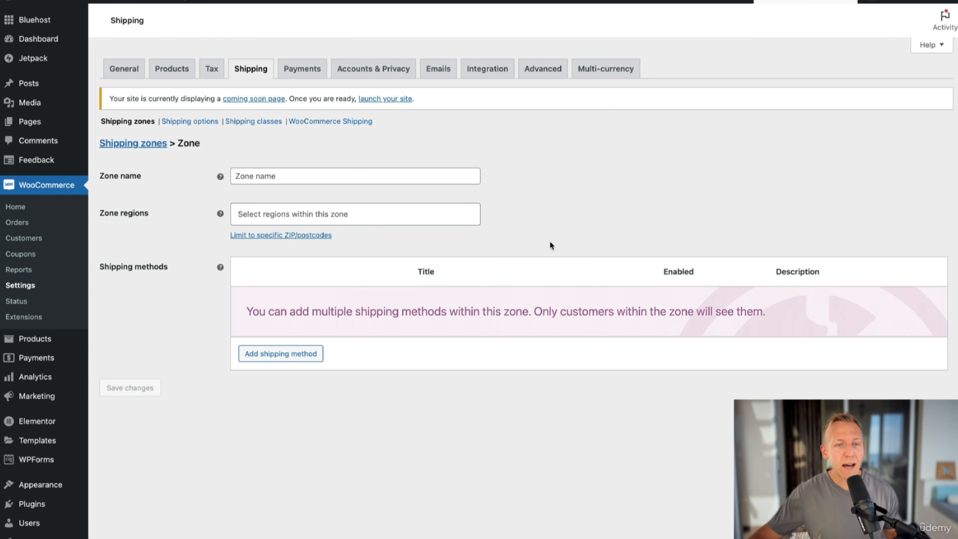
click(277, 176)
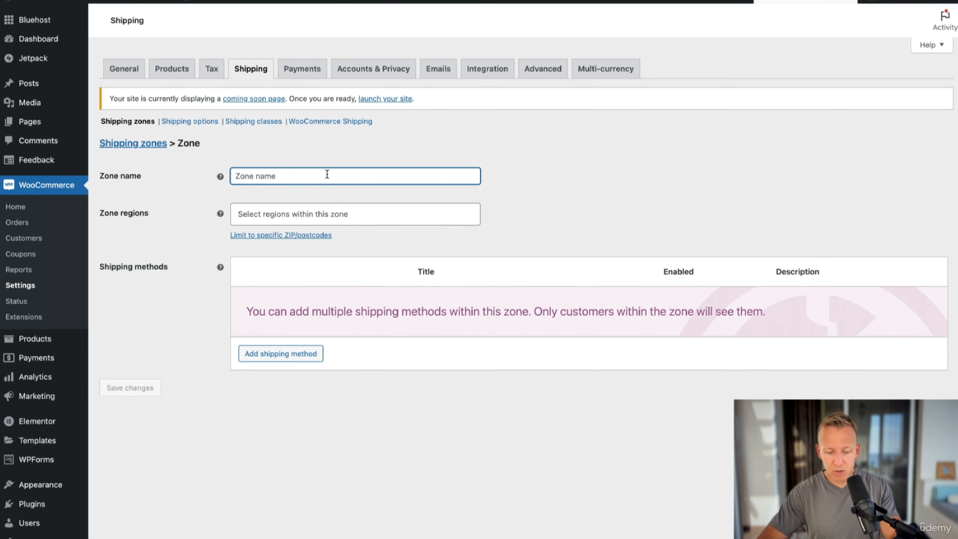
text(Standard)
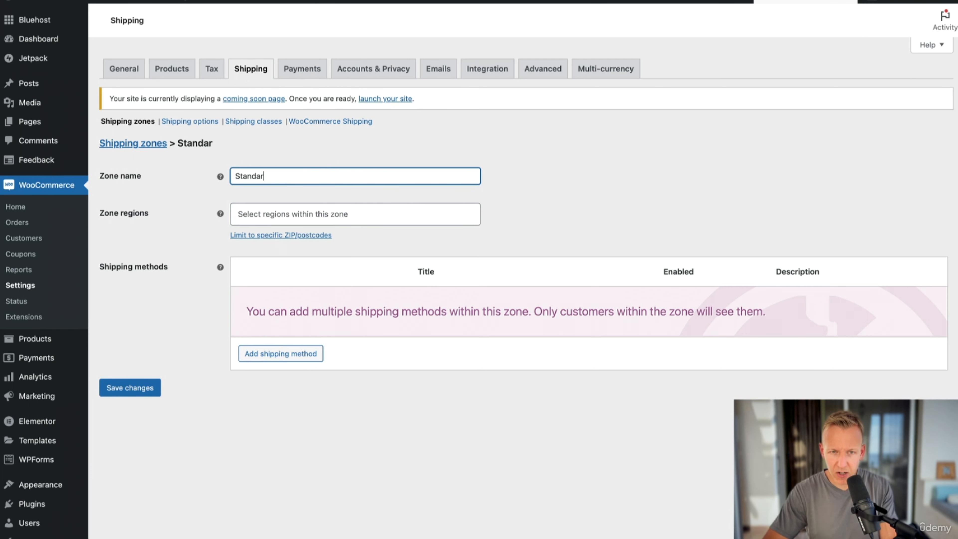
click(323, 210)
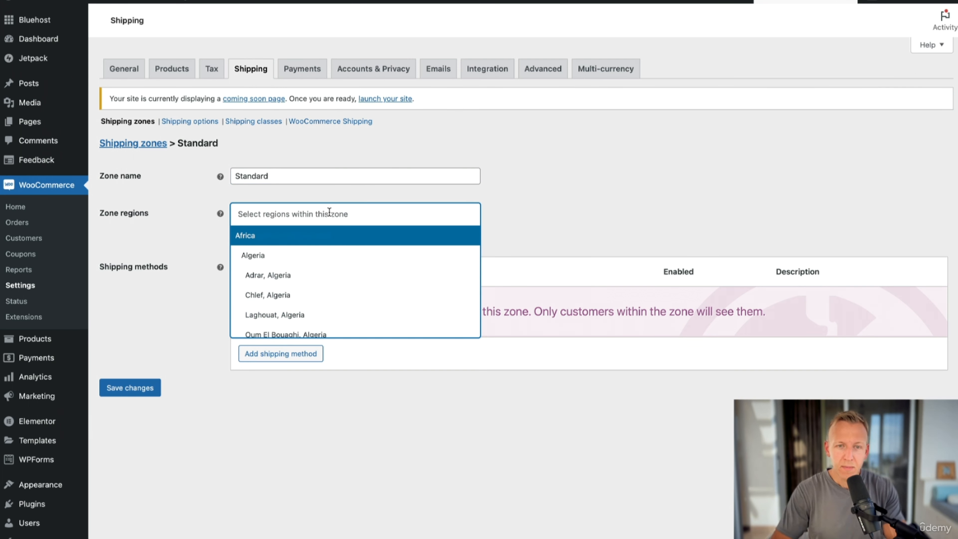
click(329, 212)
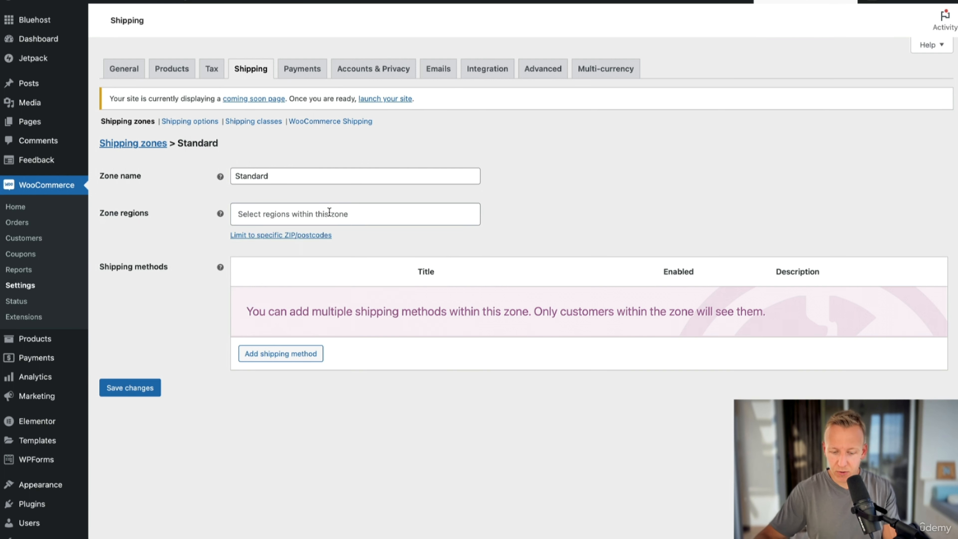
click(330, 212)
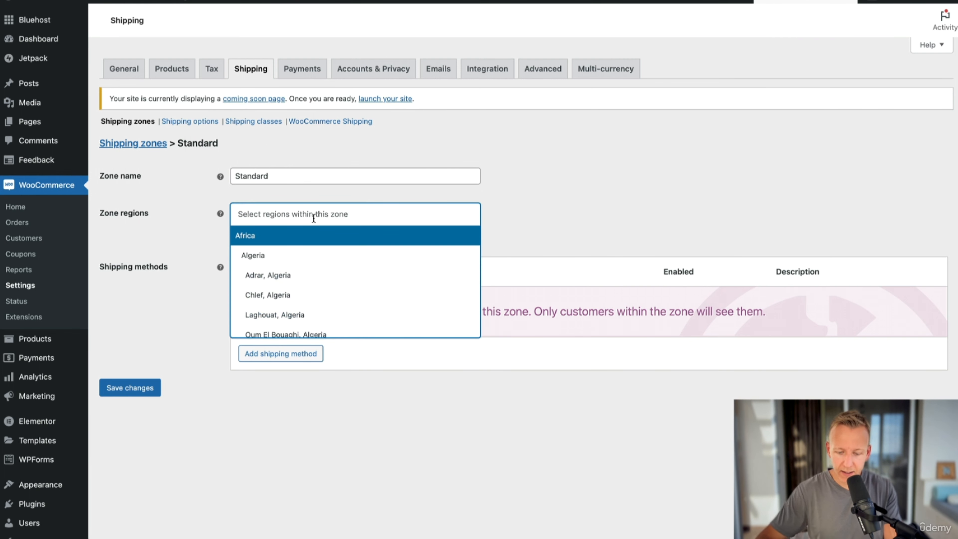
text(europe)
click(306, 239)
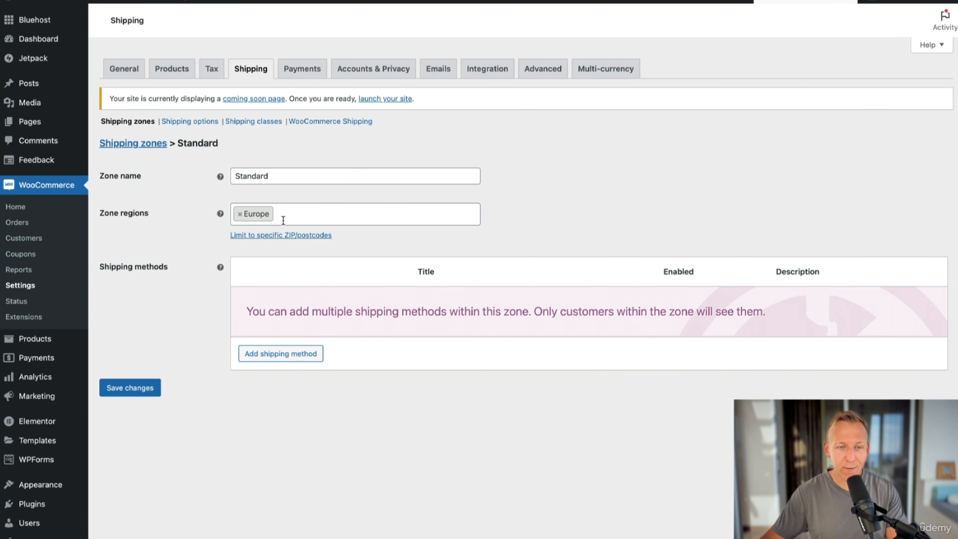
Start adding a shipping method to the Standard zone with Flat rate as the method type
click(296, 354)
click(409, 266)
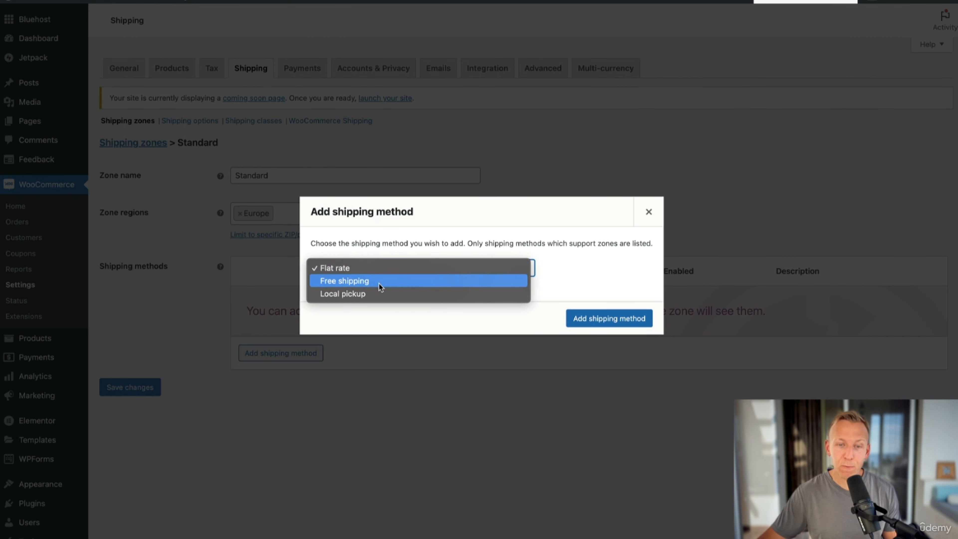
click(395, 241)
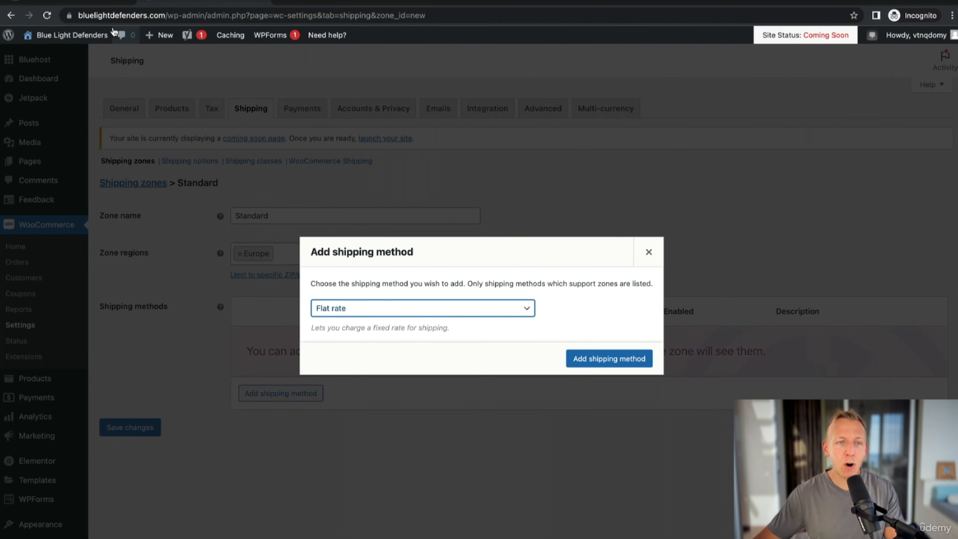
Open the Blue Light Defenders site in another tab and check the free delivery condition on the home page
mouse_move(66, 34)
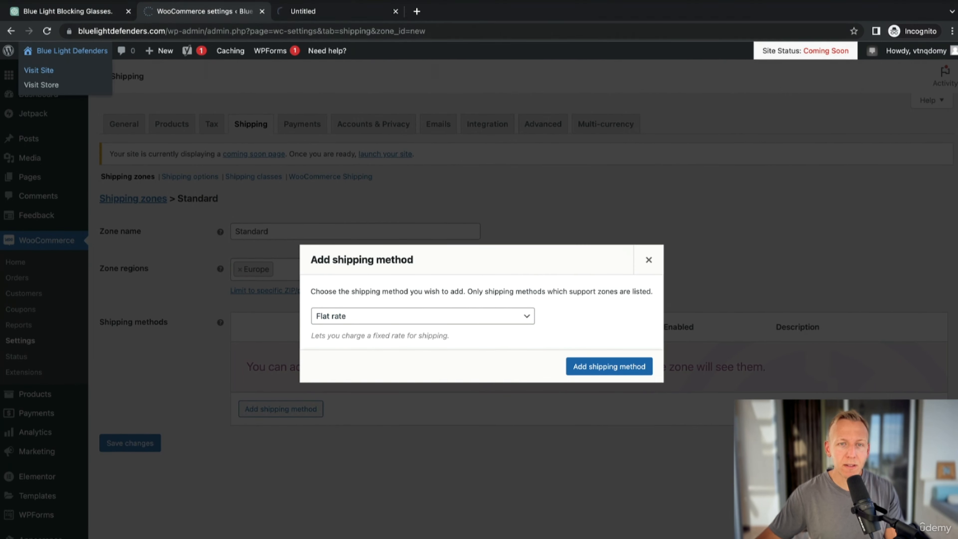
click(45, 56)
scroll(398, 461, down, 5)
scroll(398, 461, down, 1)
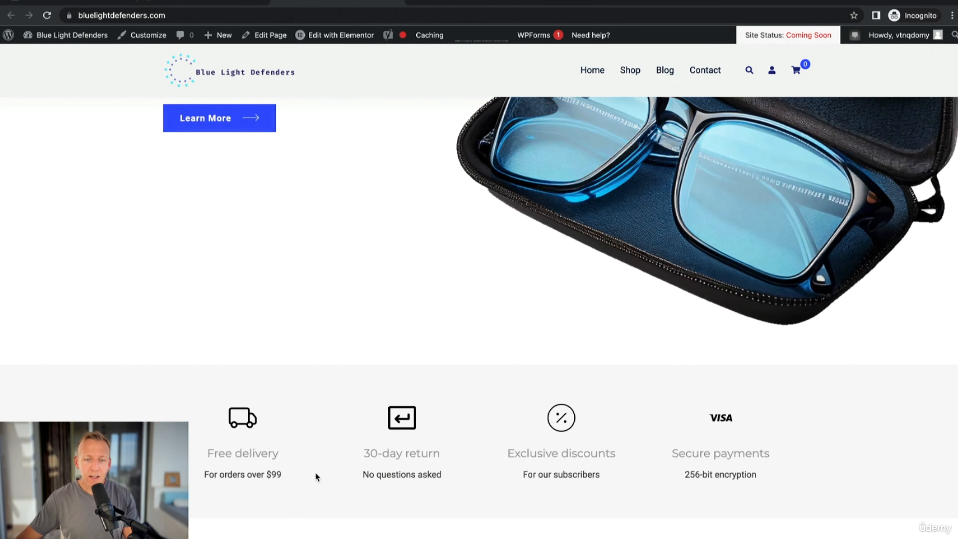
drag(207, 453, 297, 456)
drag(203, 474, 283, 477)
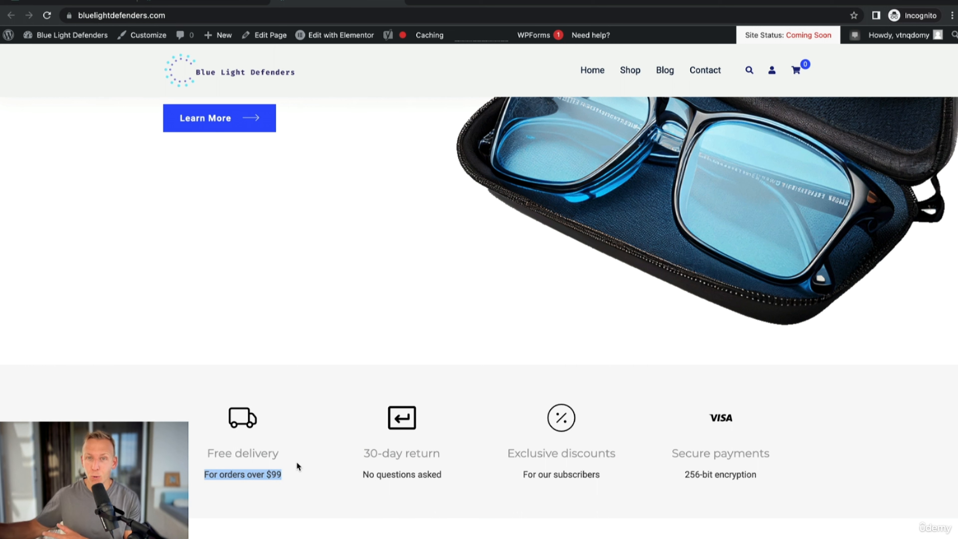
scroll(296, 462, down, 1)
click(298, 460)
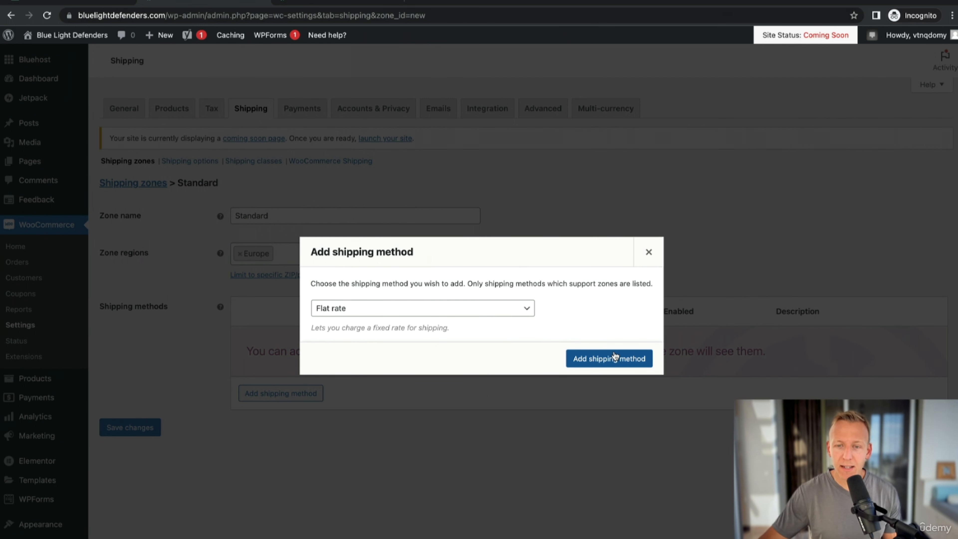
Add the Flat rate shipping method to the Standard zone and title the method Standard
click(608, 362)
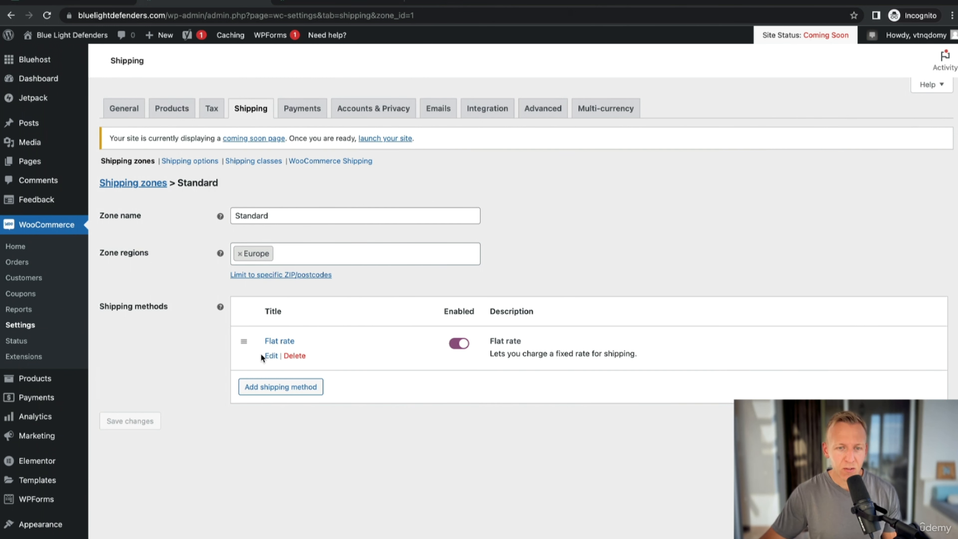
click(268, 354)
drag(407, 272, 303, 264)
text(Standard)
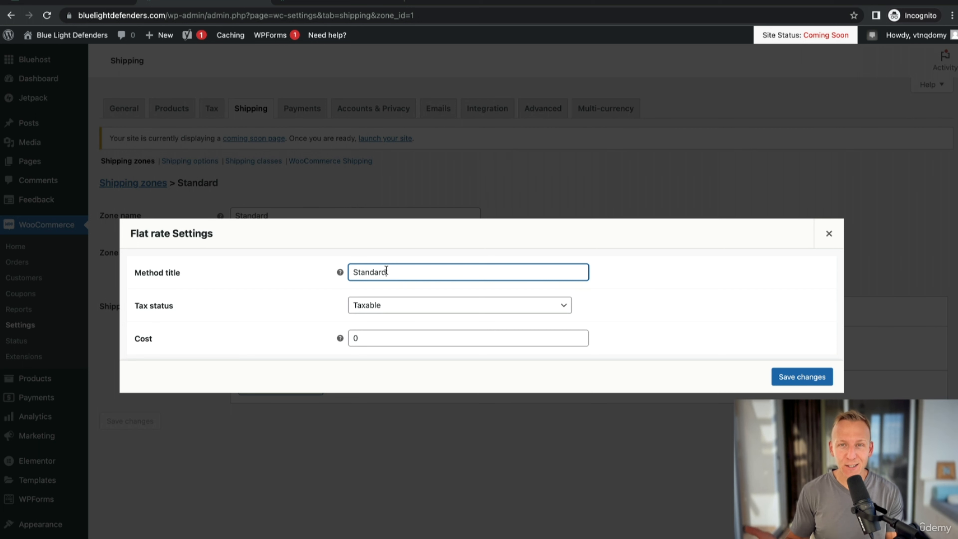
Keep the flat rate method's tax status as Taxable, set its cost to 14.99 and save the method settings
click(447, 307)
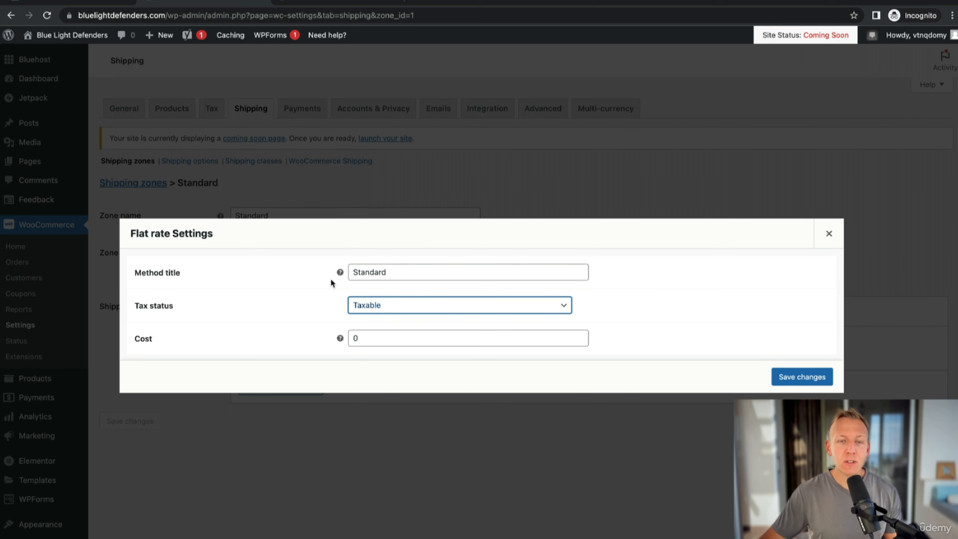
click(406, 303)
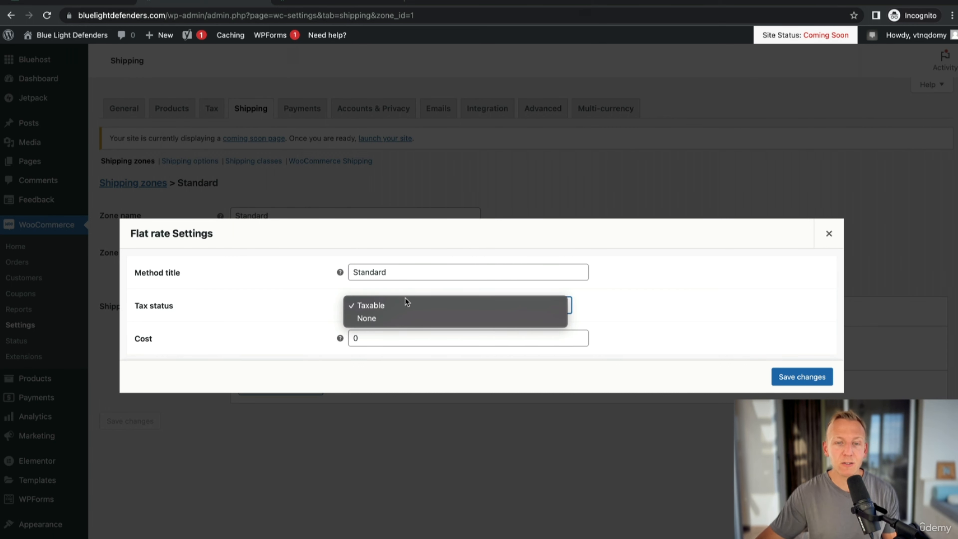
click(399, 306)
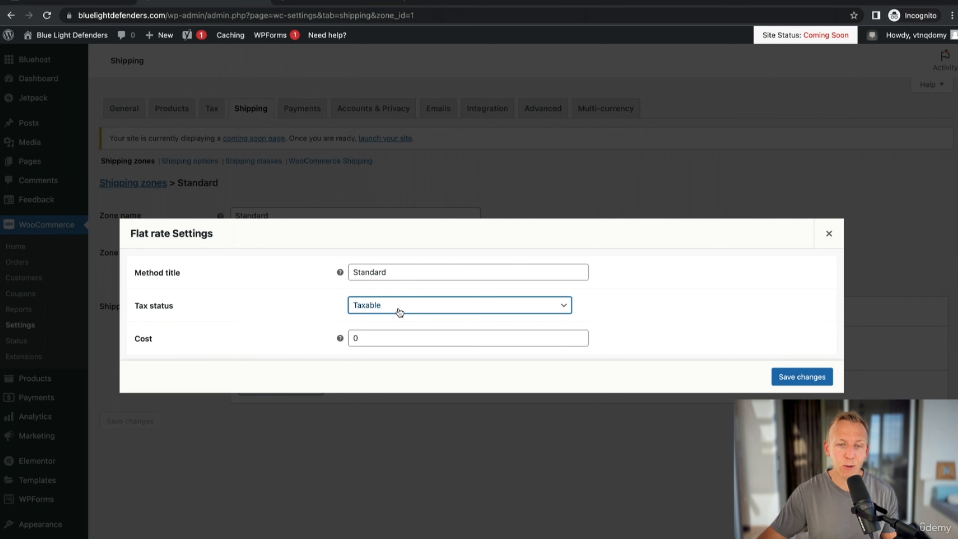
click(386, 337)
key(BackSpace)
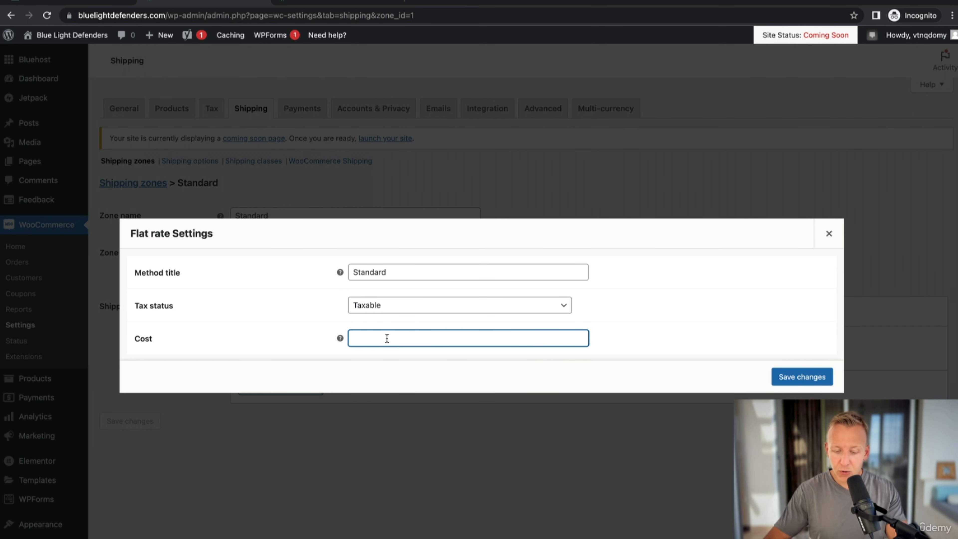
text(14.99)
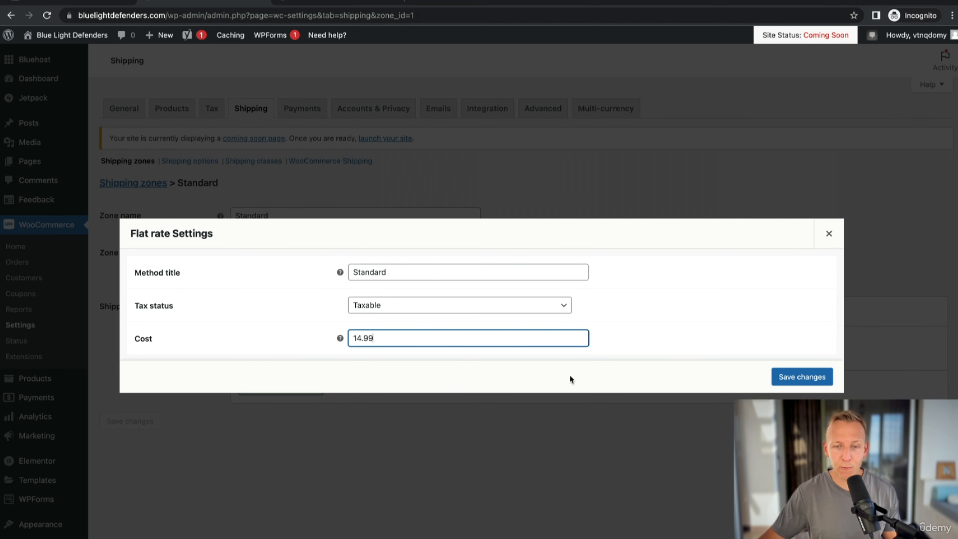
click(801, 376)
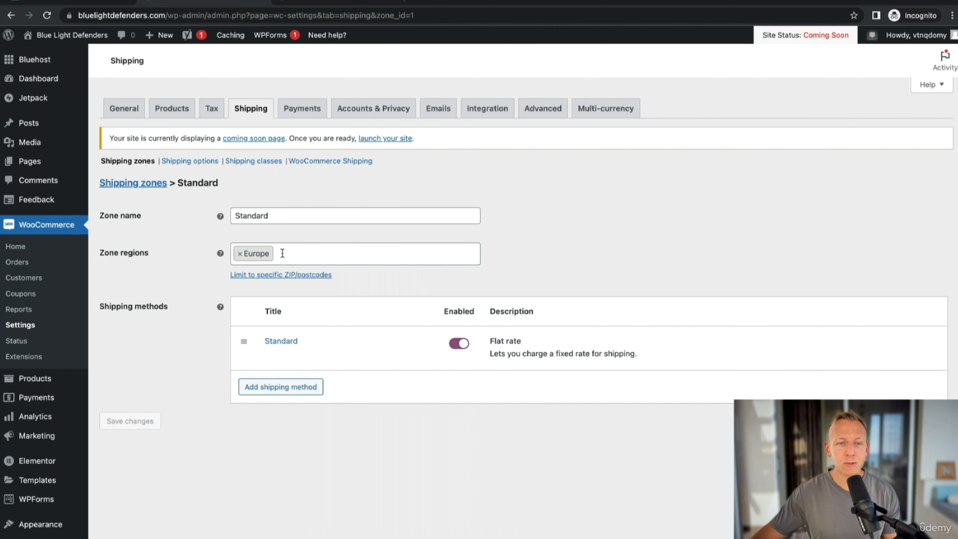
Rename the Standard shipping zone as Europe Shipping and save the changes
double_click(289, 215)
mouse_move(220, 216)
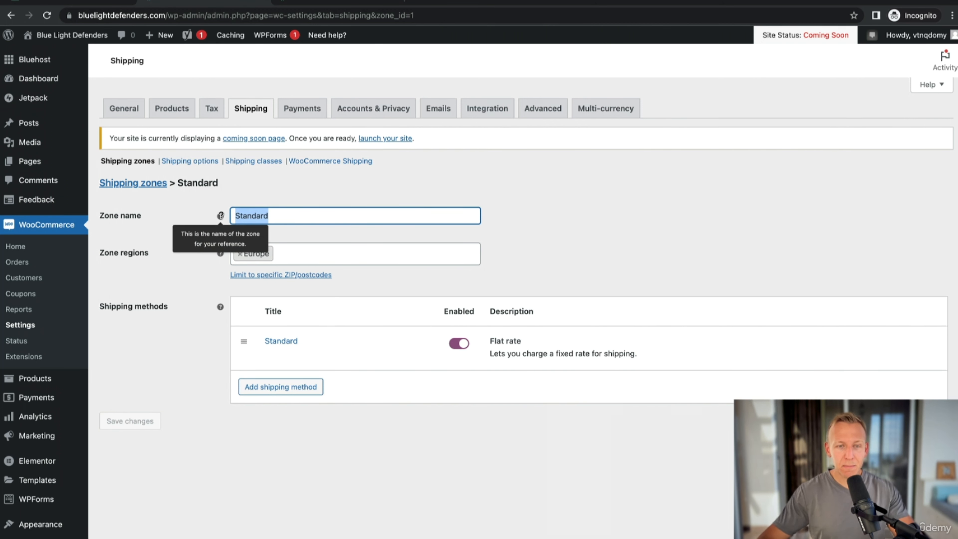
text(Europe Shipping)
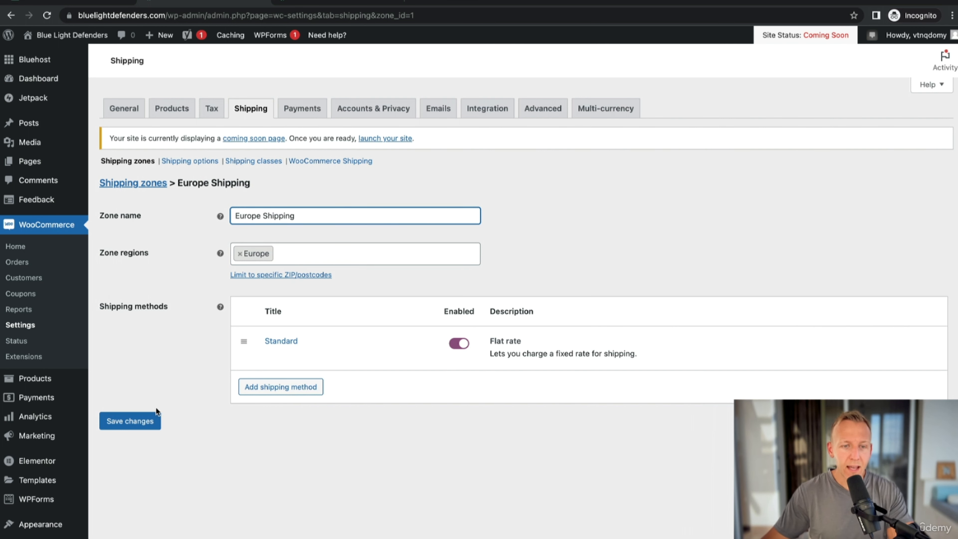
click(140, 419)
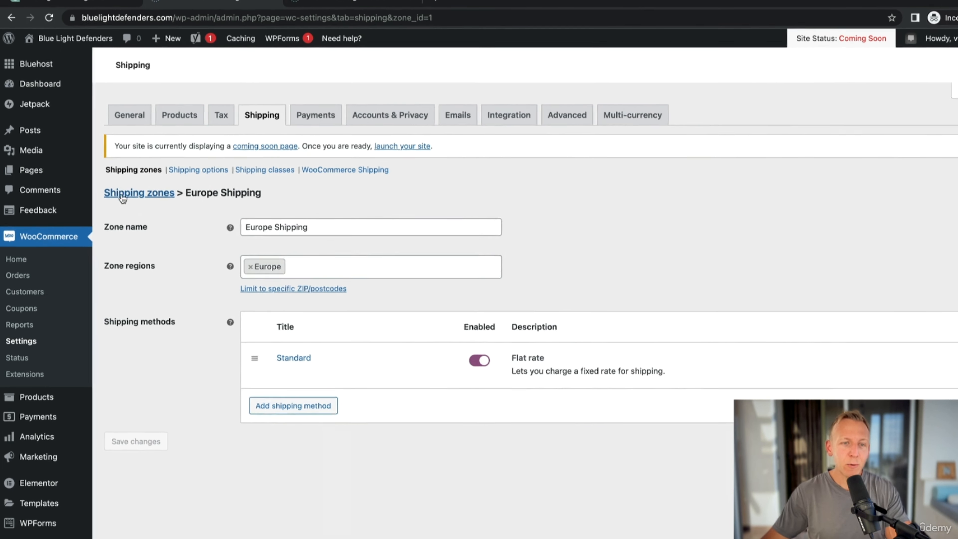
Add a shipping zone named U.S Shipping and set its region to United States (US)
click(143, 207)
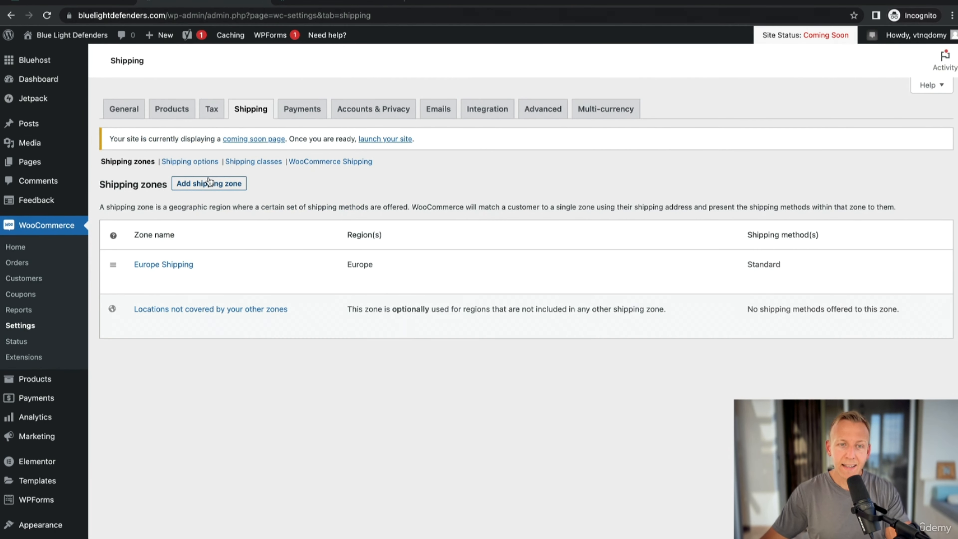
click(208, 184)
click(298, 214)
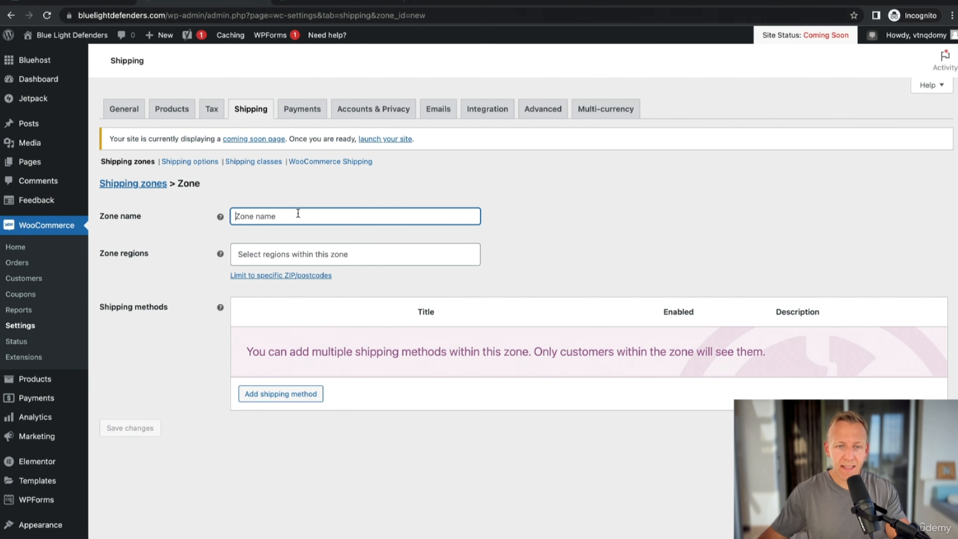
text(U.S Shipping)
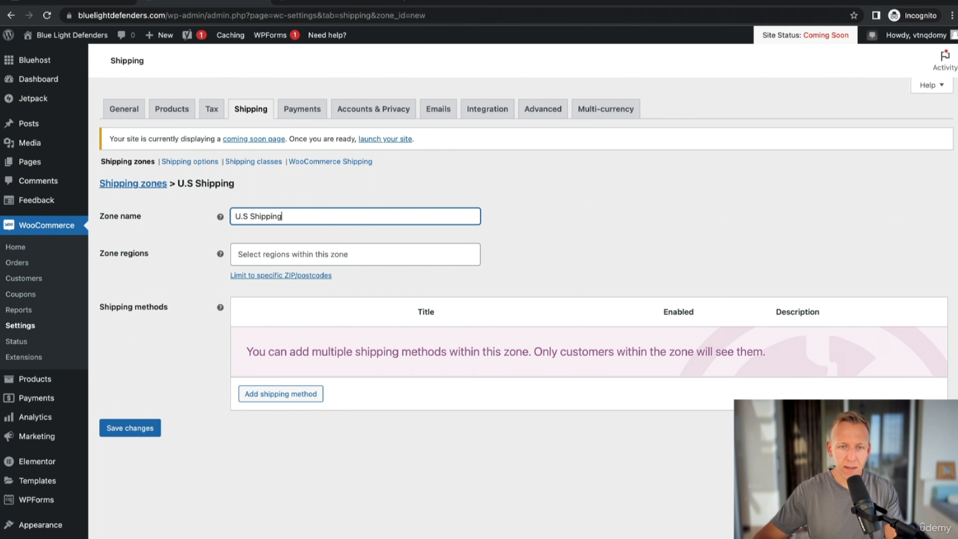
click(332, 257)
text(u)
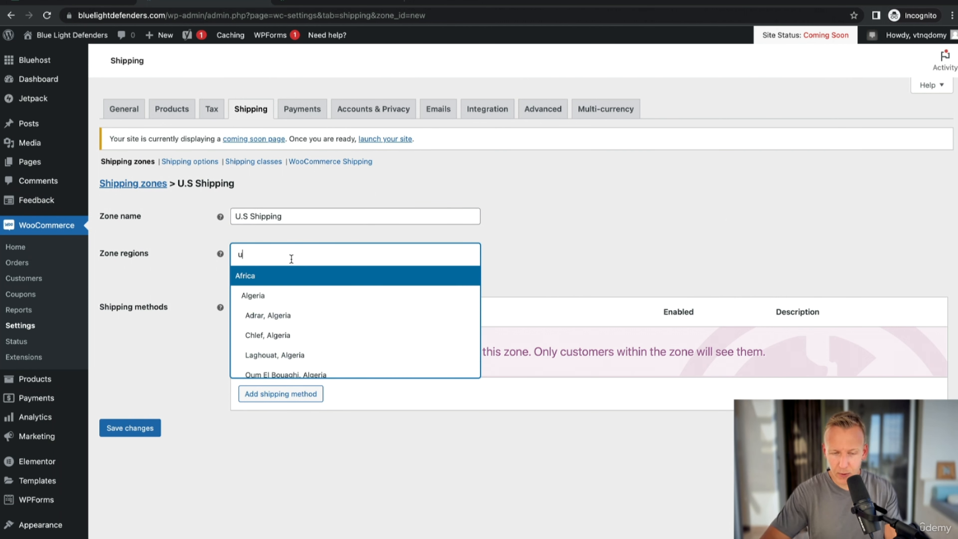
text(nited states)
click(289, 279)
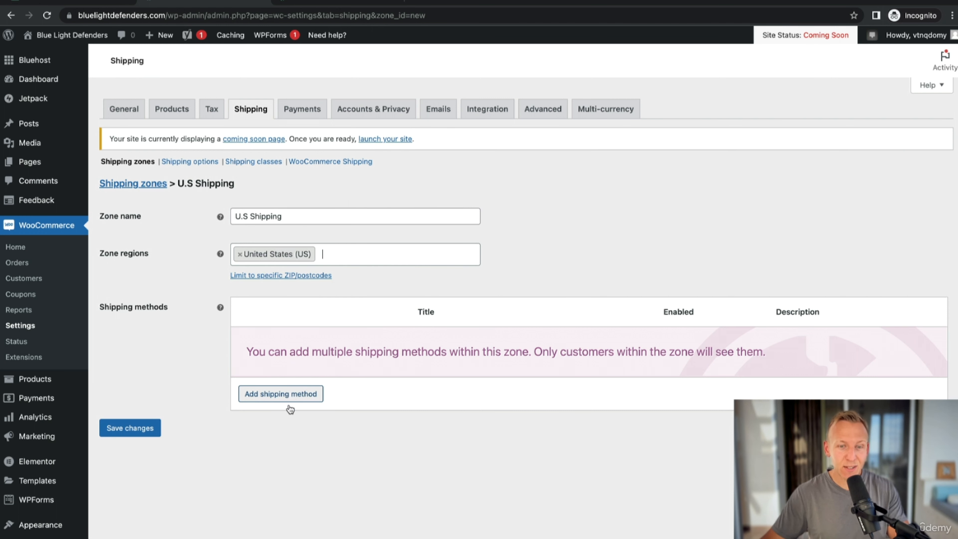
Add a Flat rate method titled Standard with a cost of 6.99 to the U.S Shipping zone and save it
click(301, 395)
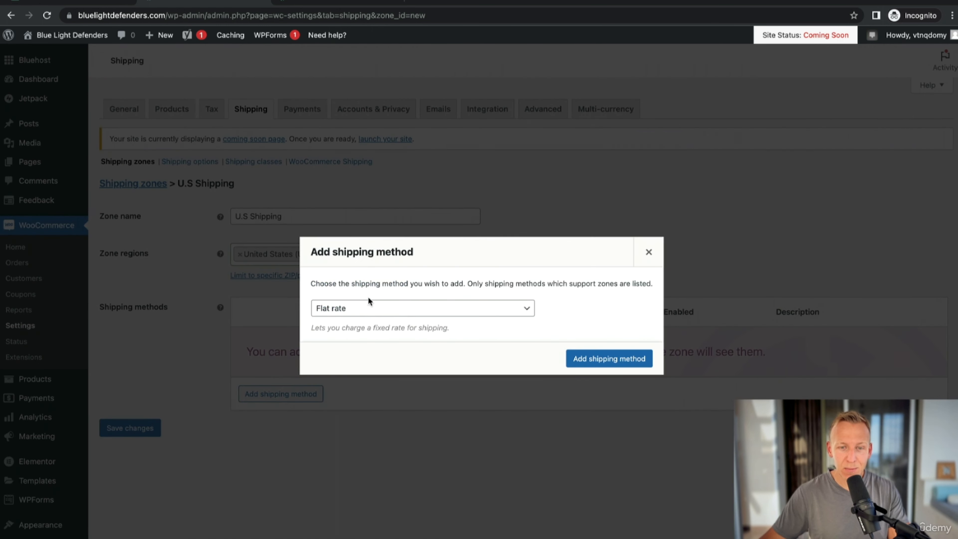
click(575, 358)
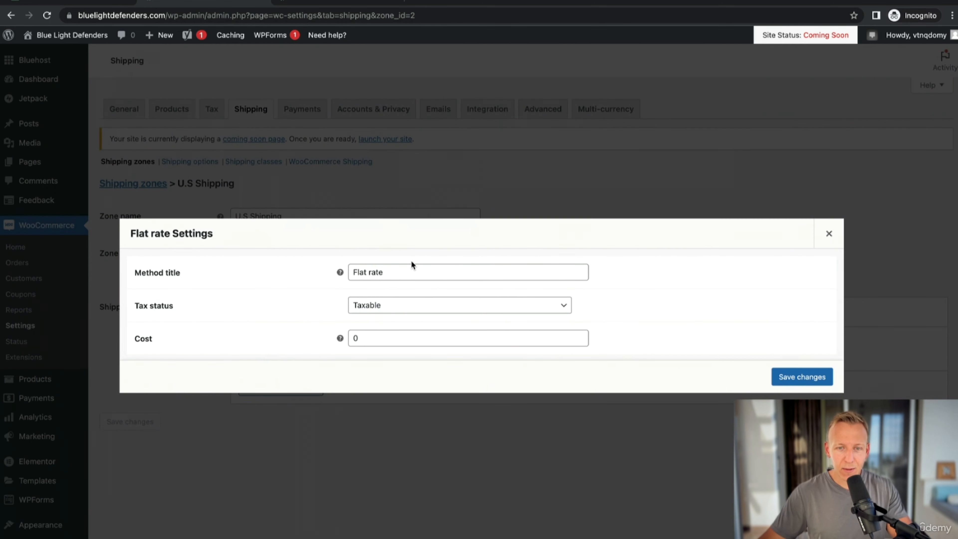
drag(411, 265, 278, 259)
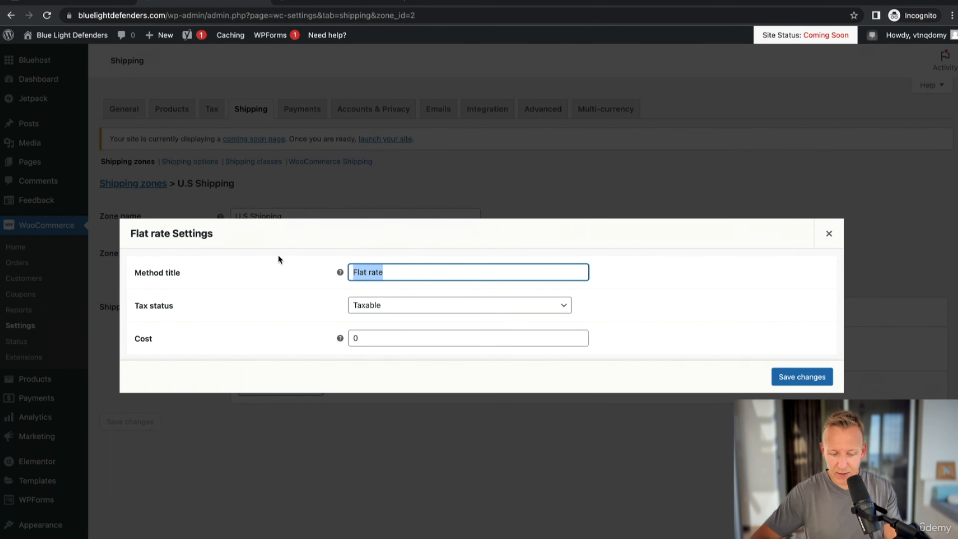
text(Standard)
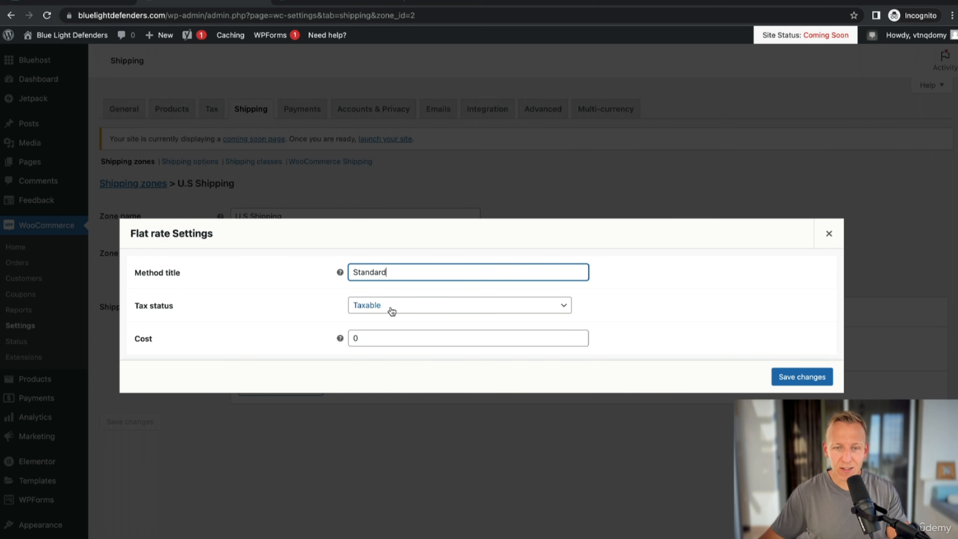
drag(366, 339, 310, 333)
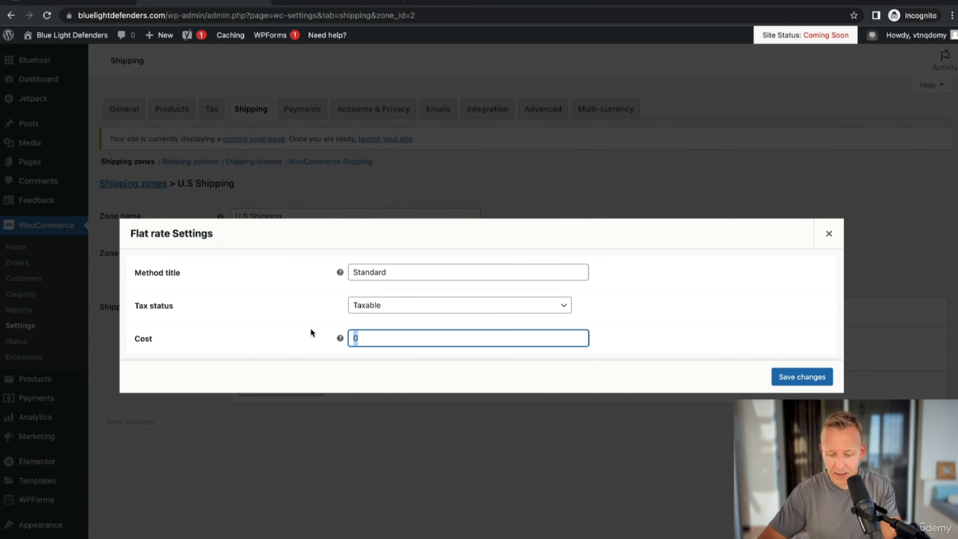
text(6.99)
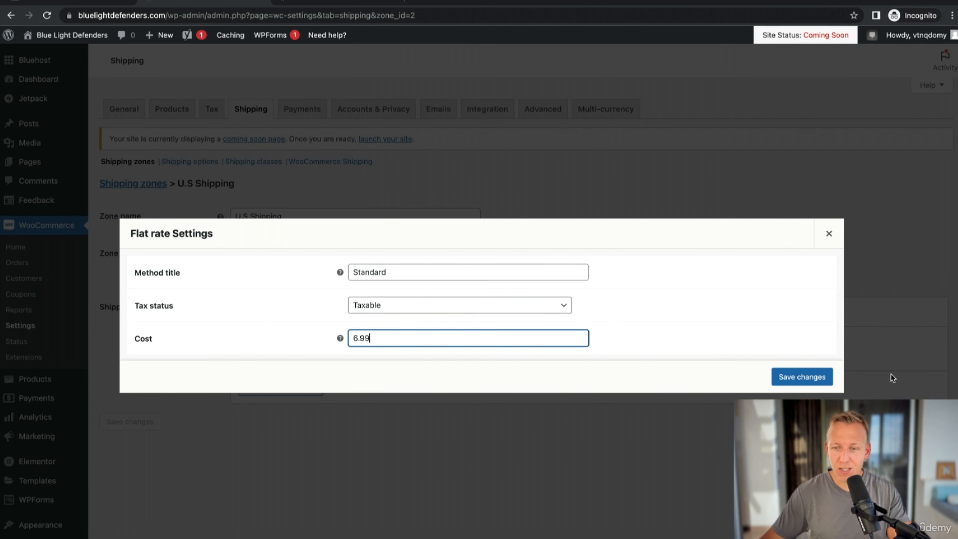
click(802, 376)
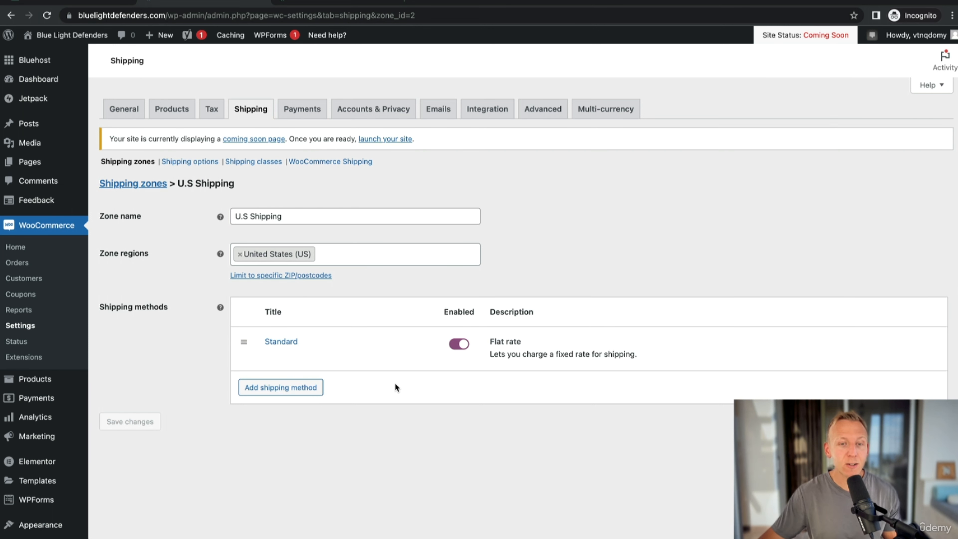
Add the Free shipping method to the U.S Shipping zone
mouse_move(241, 373)
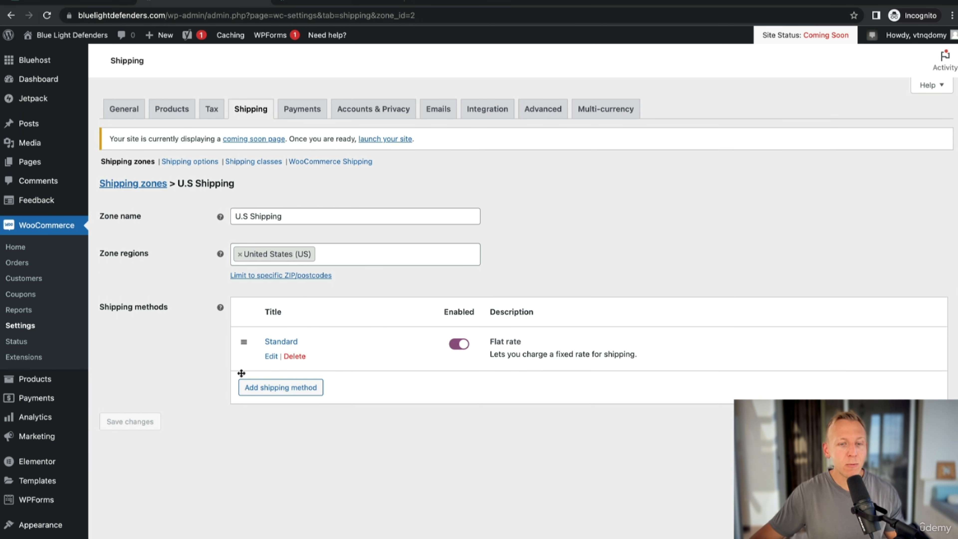
click(278, 390)
click(374, 308)
click(361, 320)
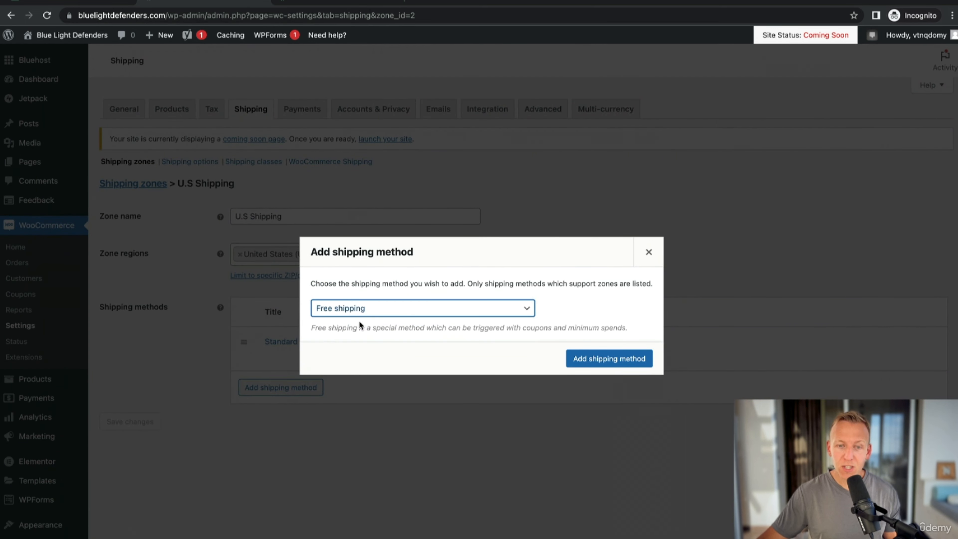
click(604, 360)
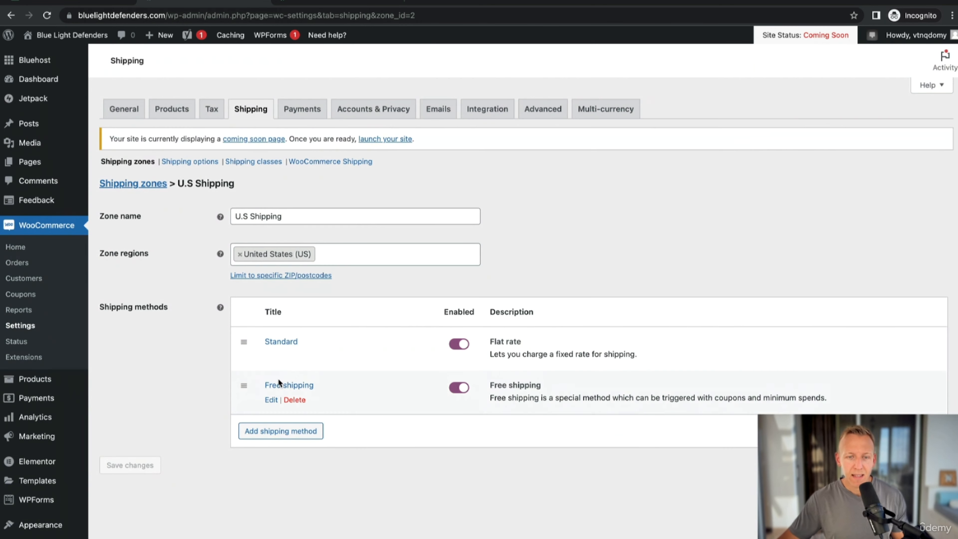
Make the U.S Shipping zone's free shipping require a minimum order amount of 99
click(269, 400)
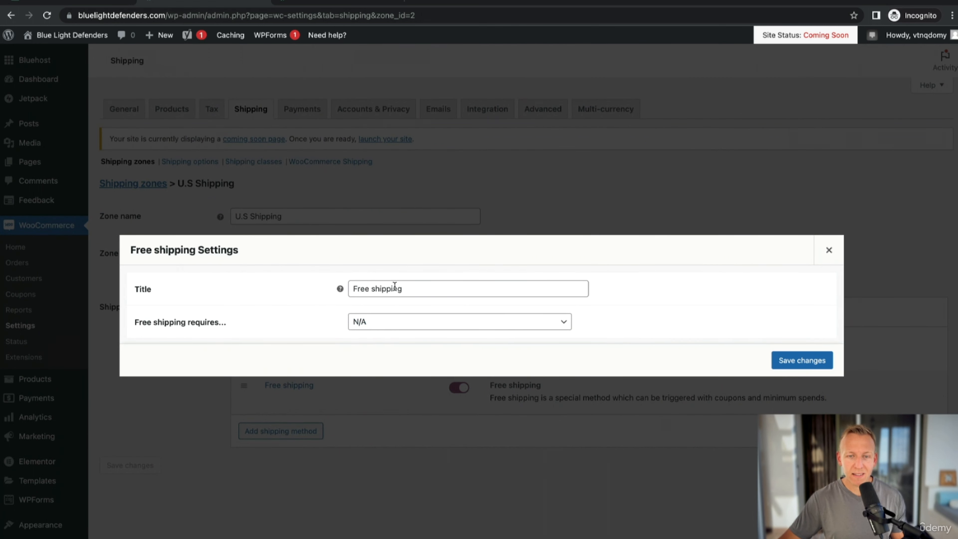
click(406, 322)
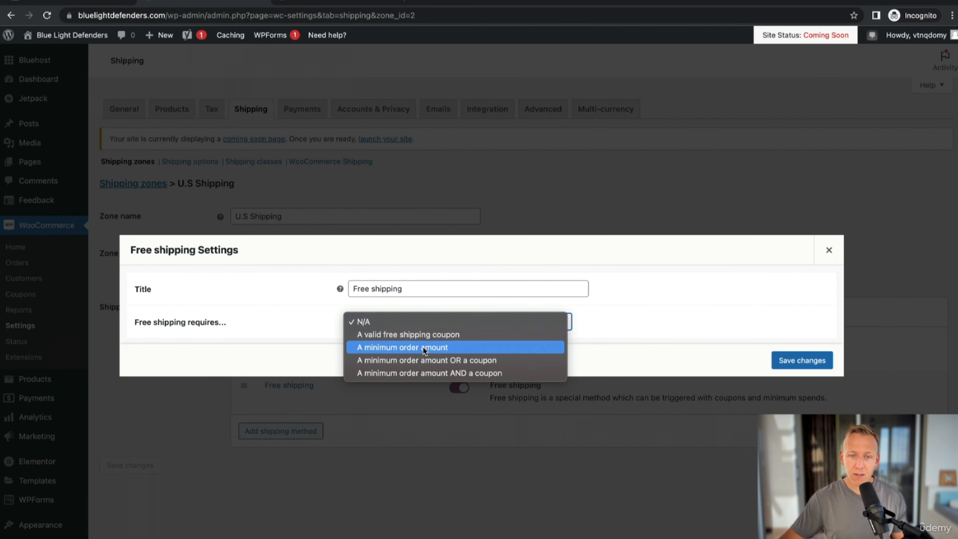
click(436, 347)
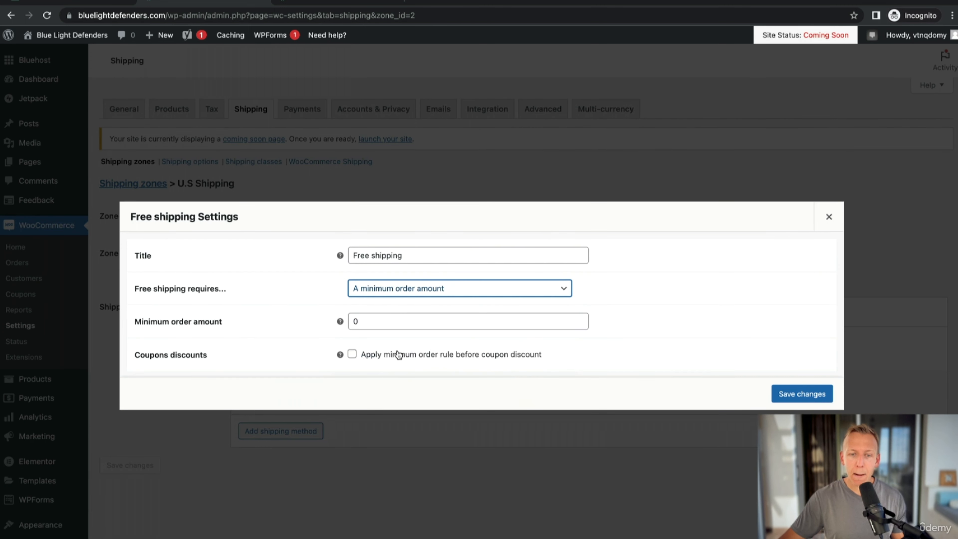
click(399, 320)
text(99)
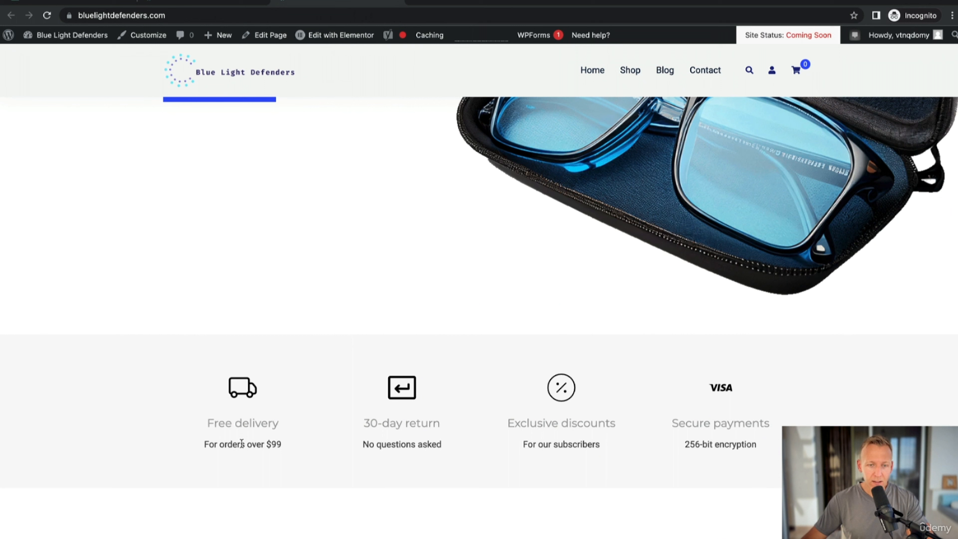
Check the home page's free delivery condition, apply the minimum order rule before coupon discount and save the U.S free shipping settings
drag(207, 422, 284, 437)
click(242, 454)
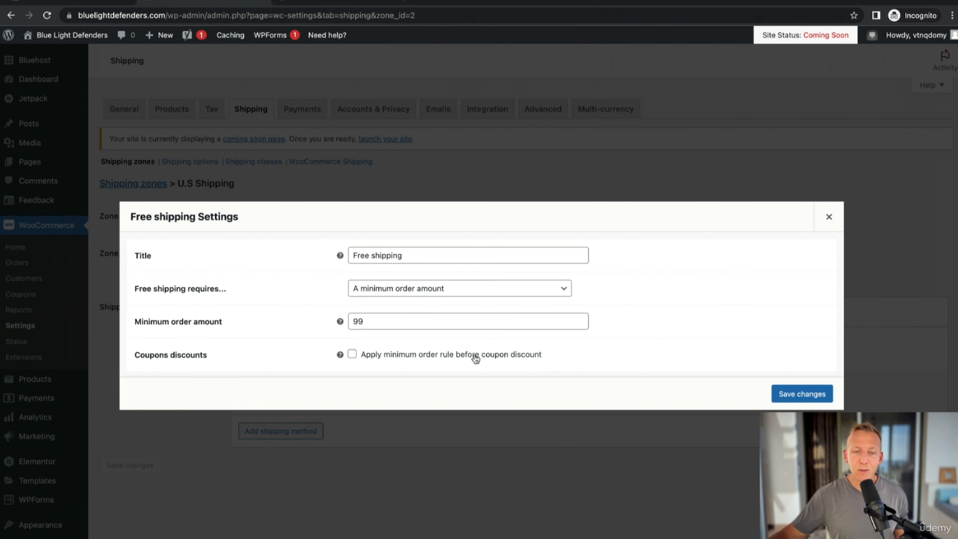
click(386, 358)
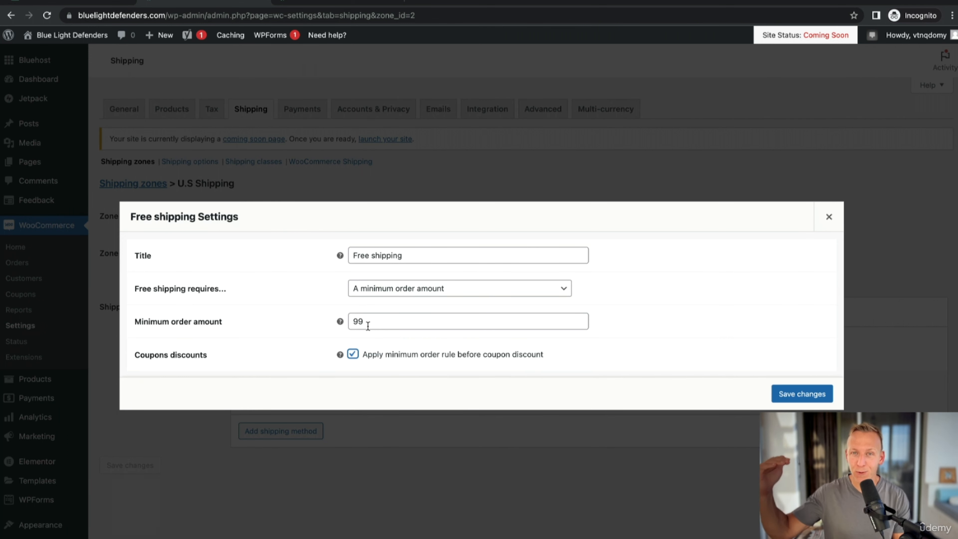
click(789, 392)
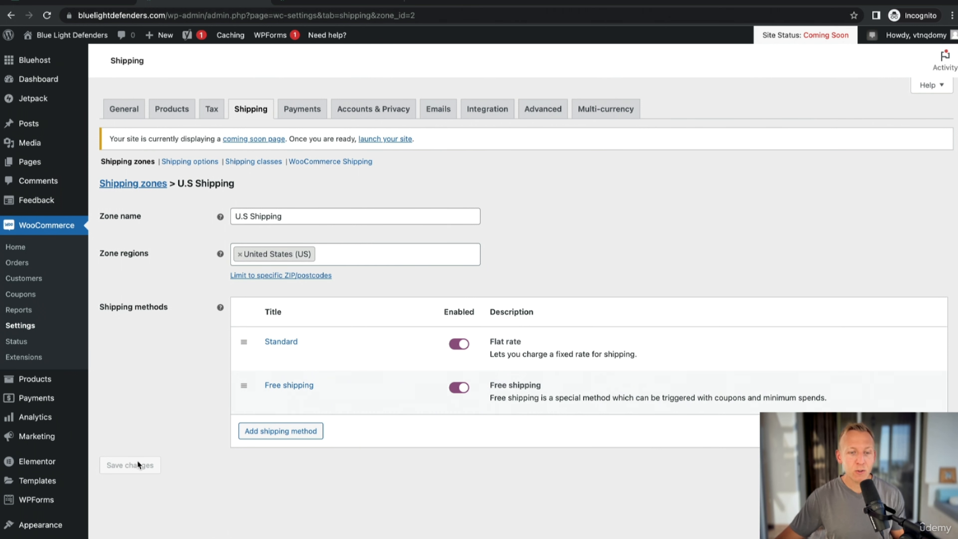
Open the Europe Shipping zone and add the Free shipping method to it
click(145, 185)
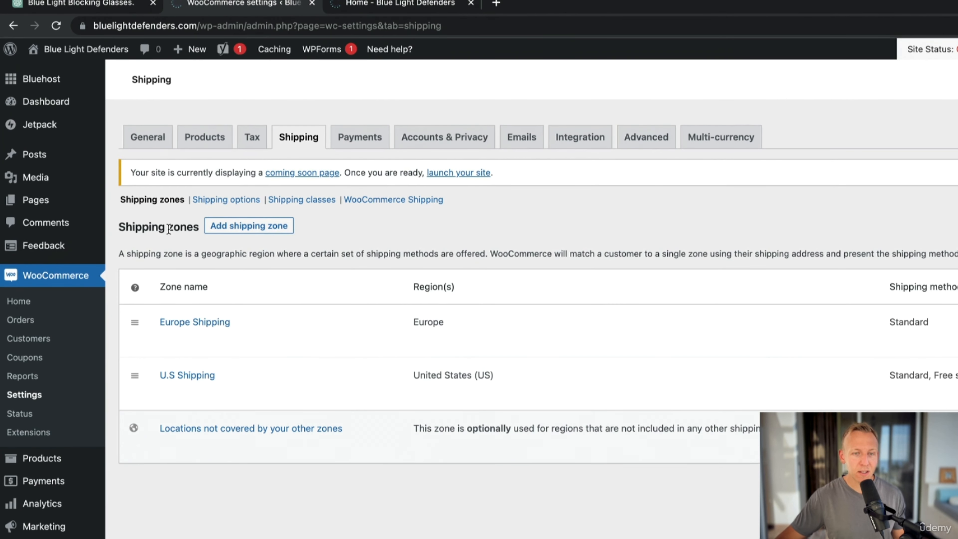
click(167, 341)
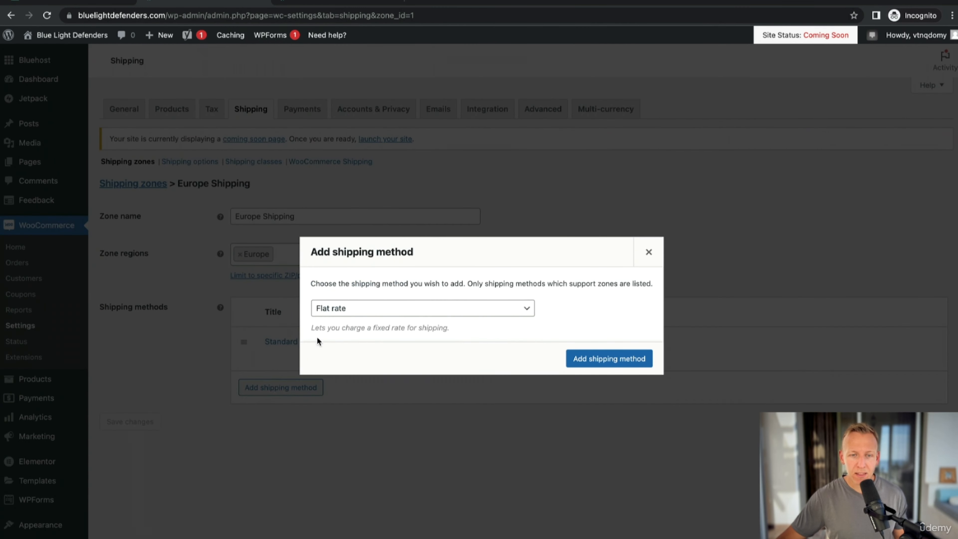
click(347, 309)
click(352, 320)
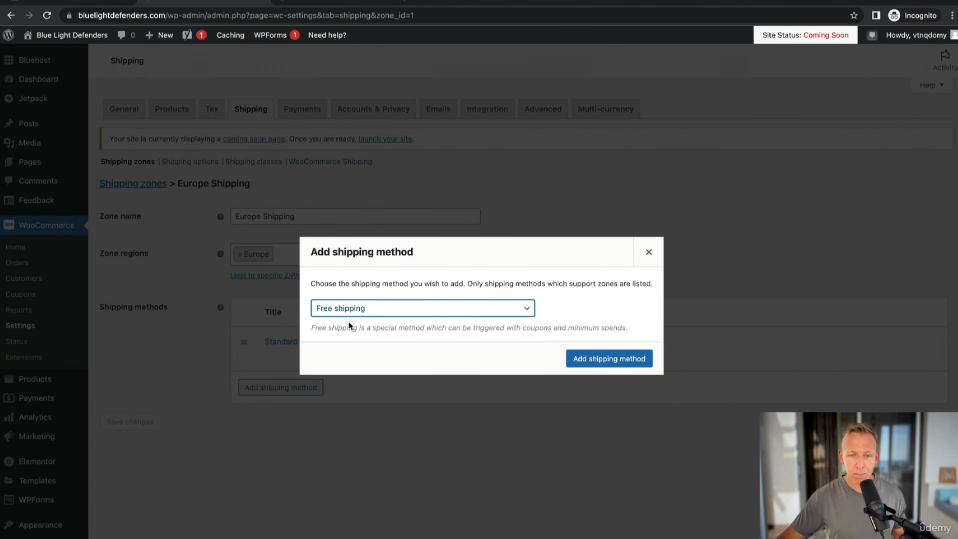
click(605, 358)
Make Europe's free shipping require a minimum order amount of 99, apply that rule before coupon discount and save
click(270, 399)
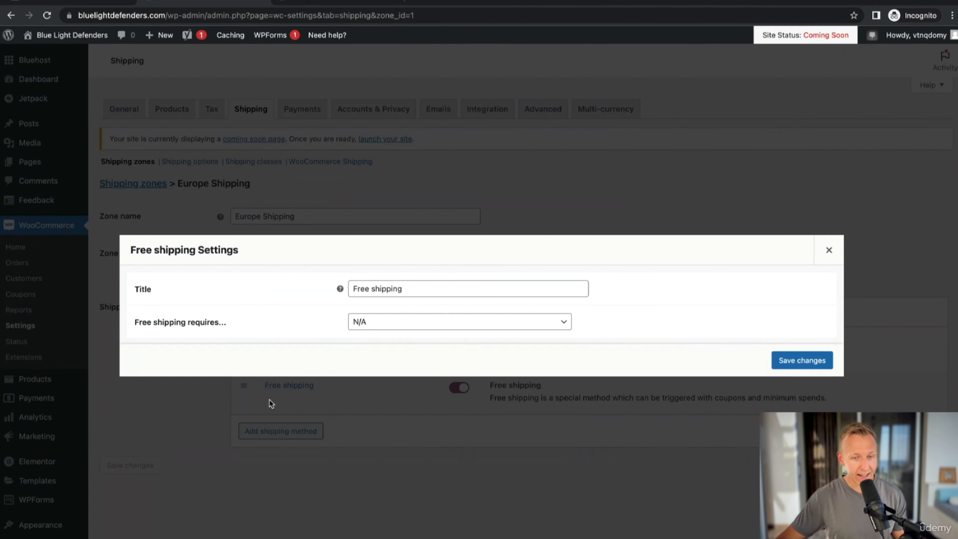
click(411, 322)
click(421, 347)
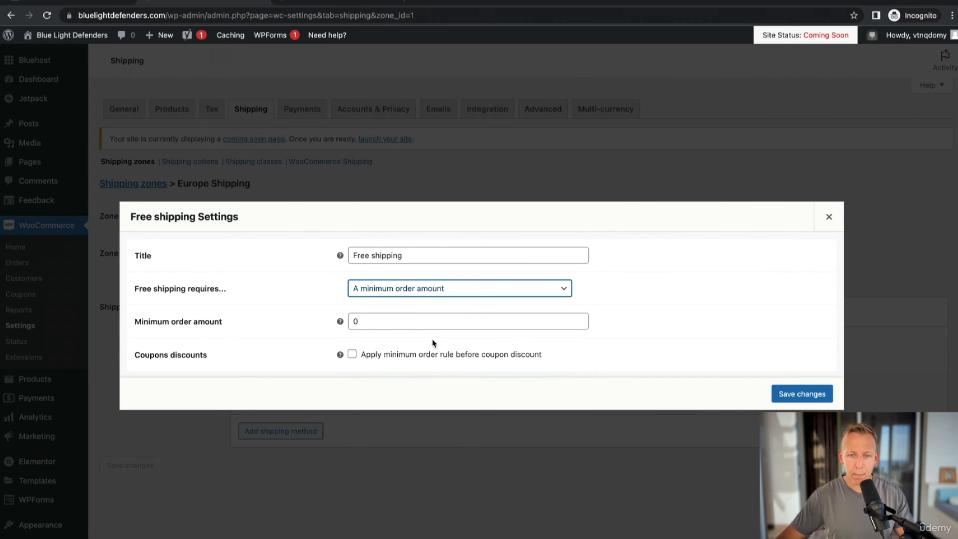
double_click(413, 321)
text(99)
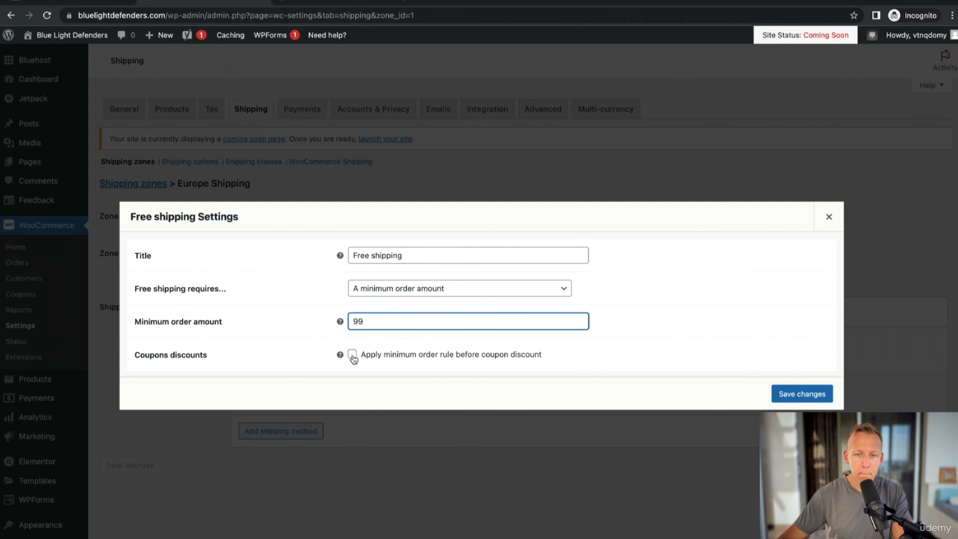
click(353, 356)
click(799, 394)
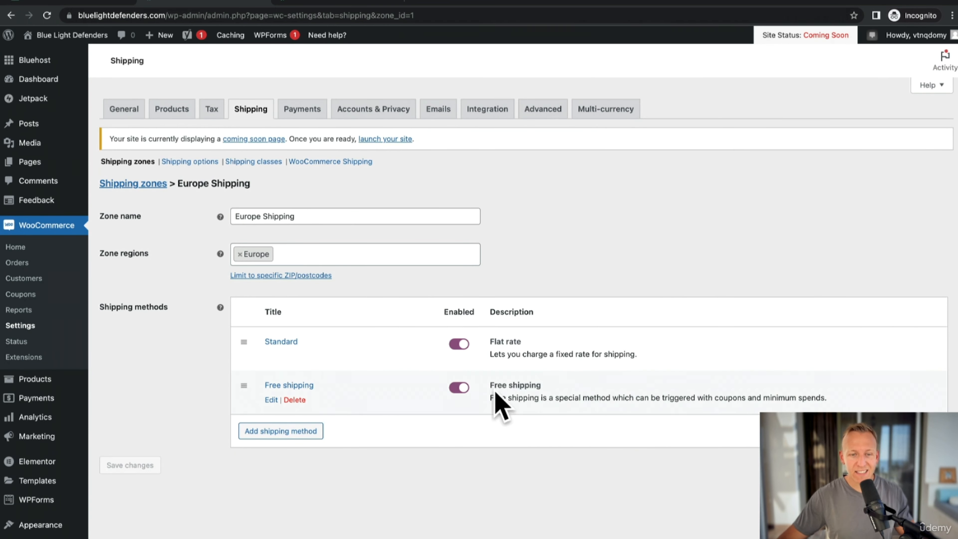